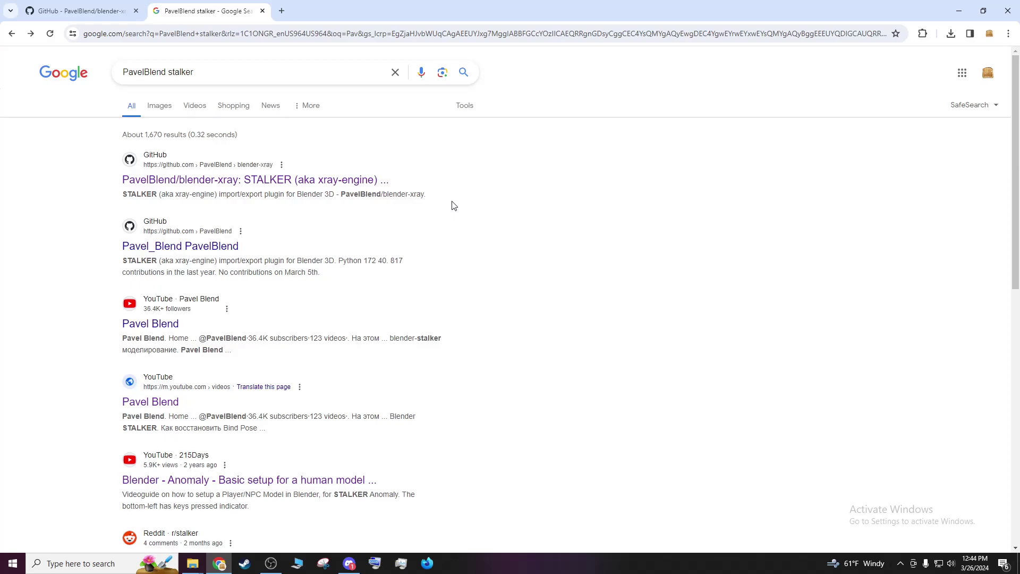
Open the PavelBlend/blender-xray repository from the 'PavelBlend stalker' Google results
left_click_drag(218, 74, 124, 71)
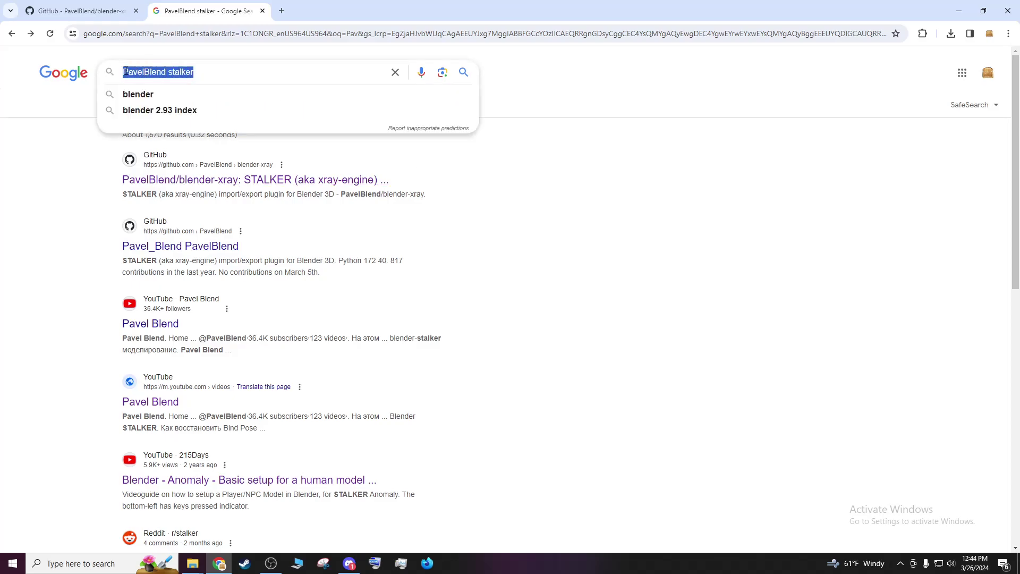
left_click(624, 208)
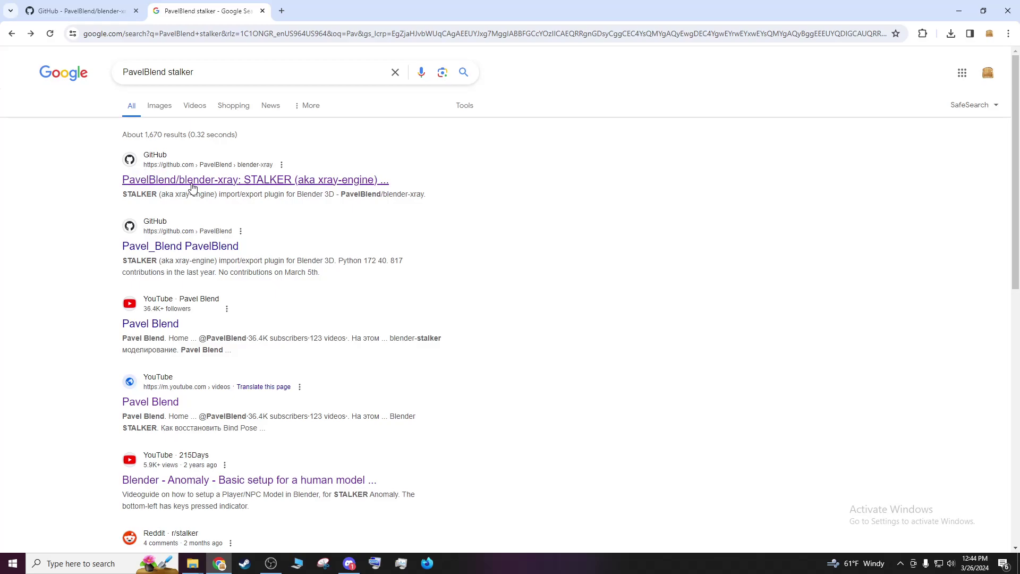
left_click(232, 182)
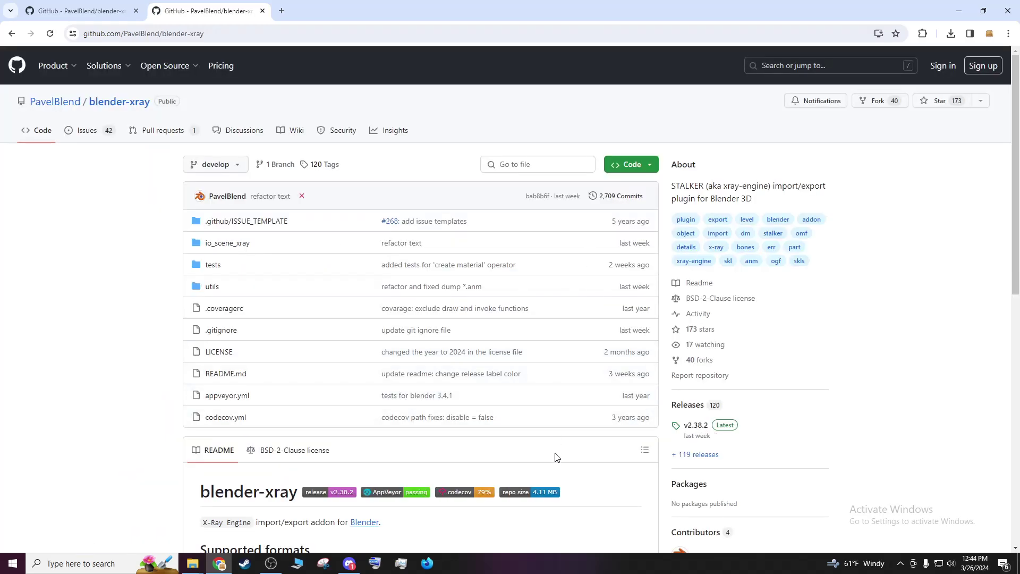
scroll(499, 418, "down", 2)
scroll(500, 418, "down", 3)
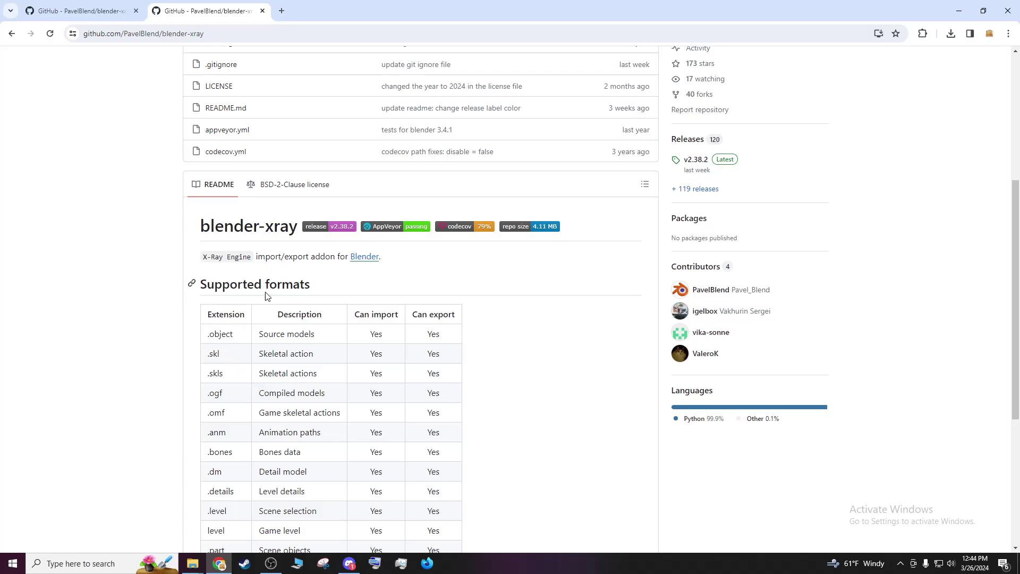
left_click_drag(211, 336, 235, 403)
left_click_drag(205, 335, 231, 339)
scroll(228, 441, "down", 3)
scroll(225, 456, "up", 1)
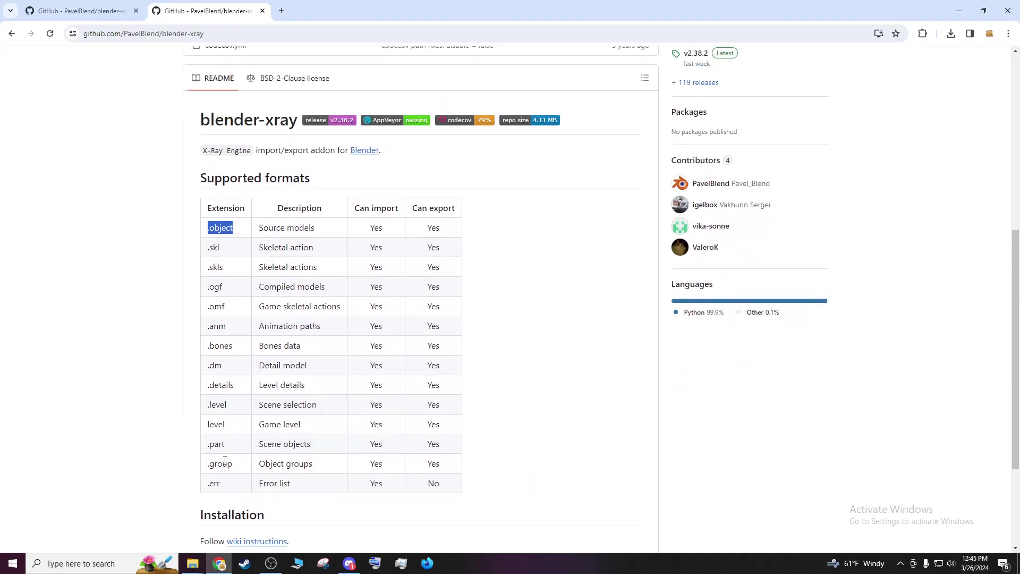
left_click_drag(208, 207, 248, 212)
left_click(534, 350)
scroll(585, 434, "up", 3)
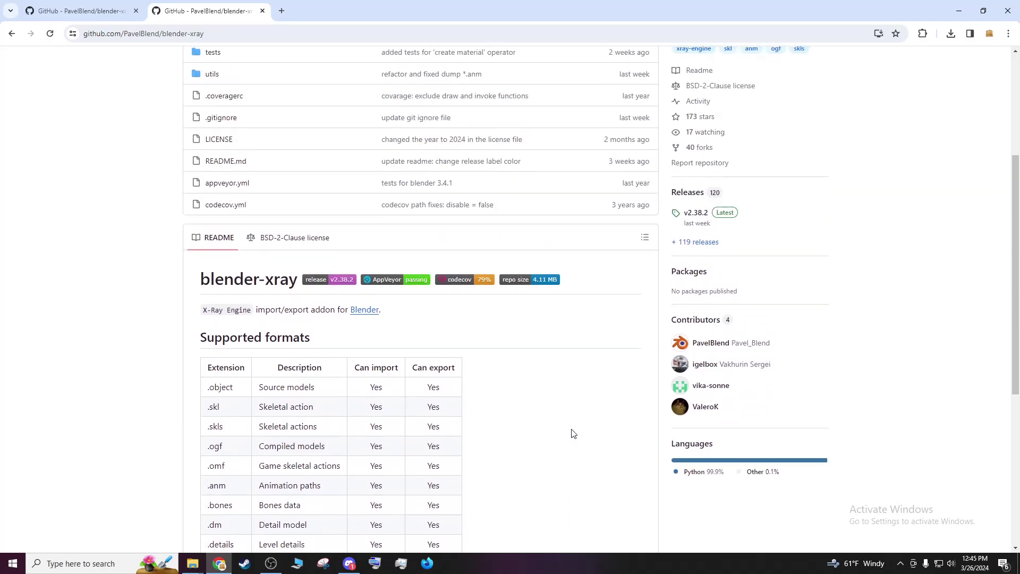
scroll(573, 434, "up", 2)
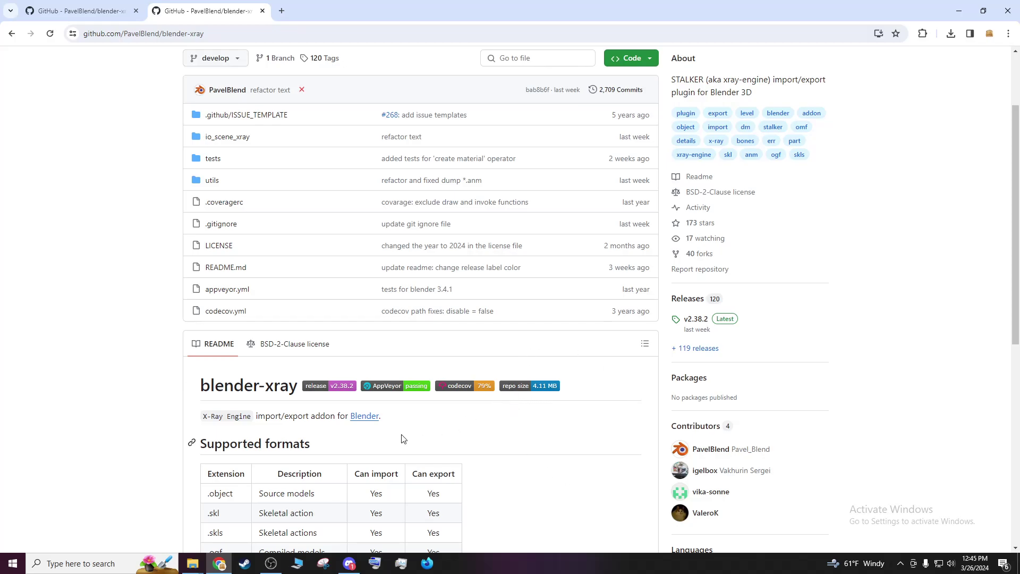
scroll(355, 371, "down", 8)
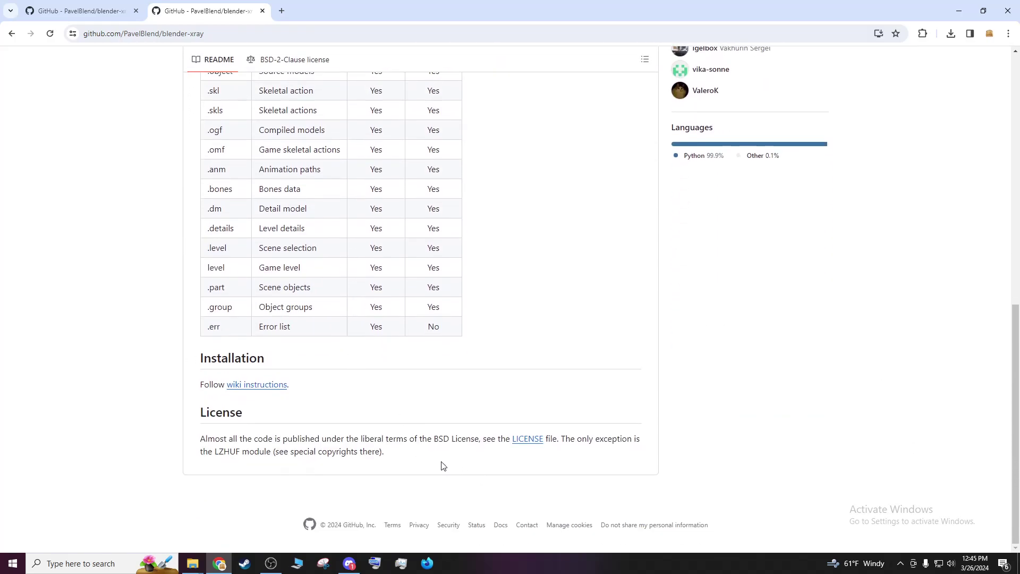
scroll(442, 464, "up", 1)
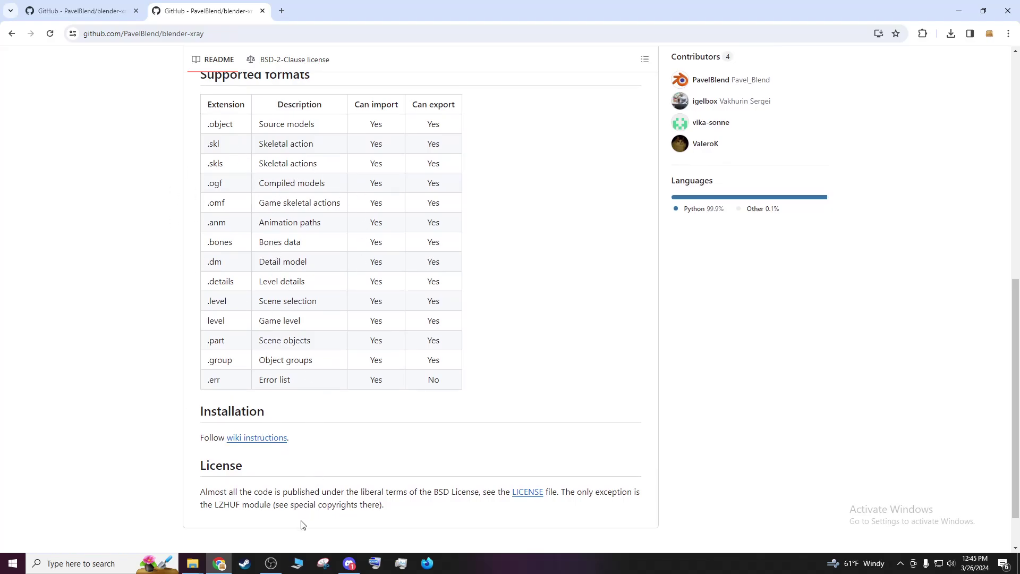
Open the blender-xray wiki installation instructions and read through them
left_click(261, 438)
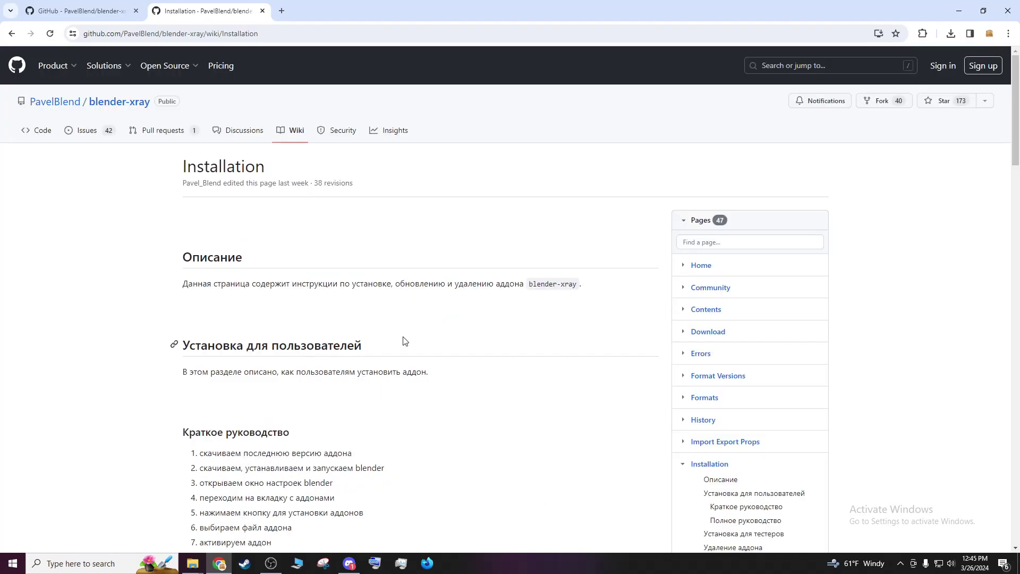
scroll(233, 398, "down", 3)
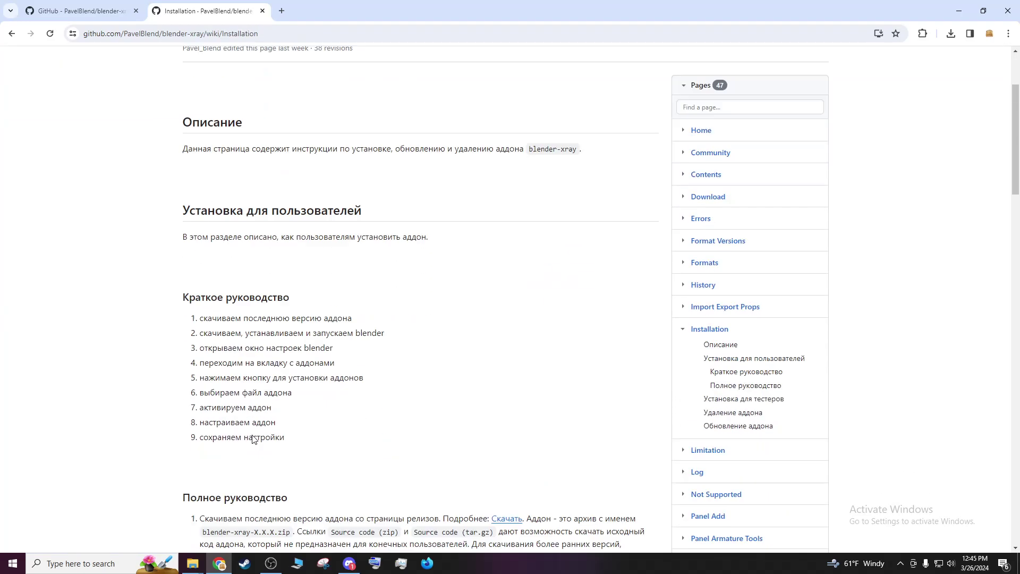
scroll(276, 440, "up", 1)
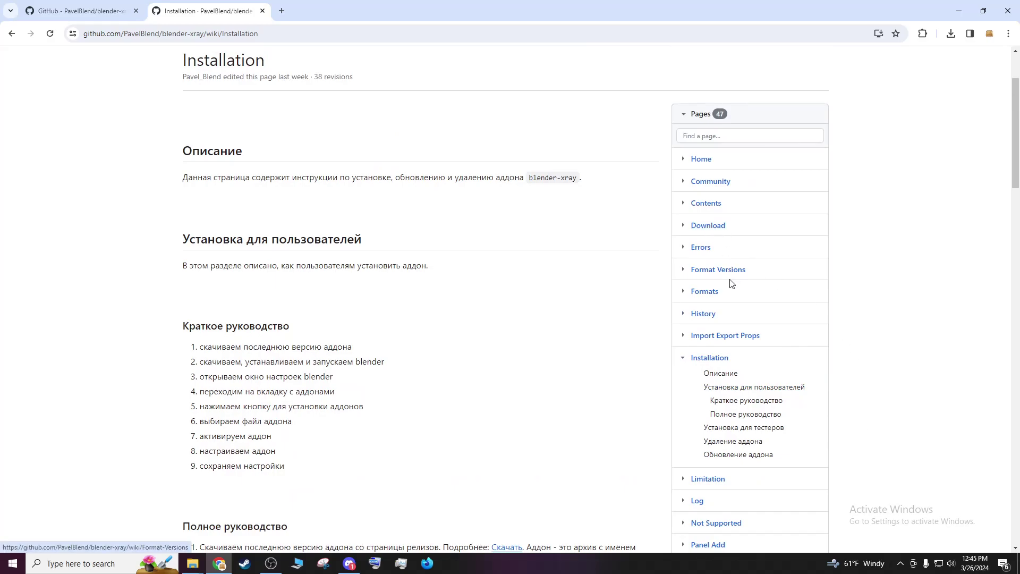
scroll(452, 353, "down", 6)
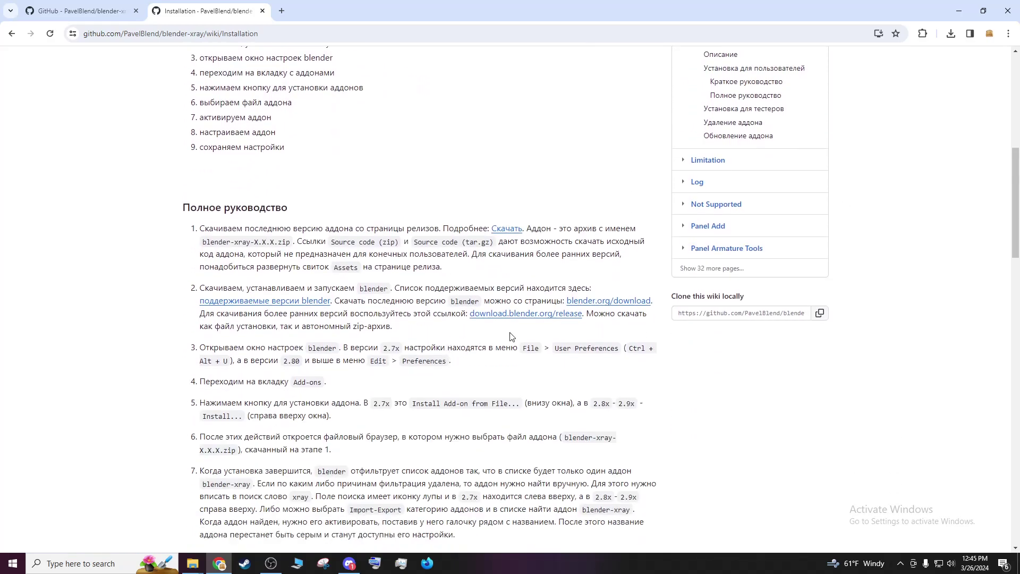
scroll(379, 299, "down", 4)
scroll(379, 300, "down", 4)
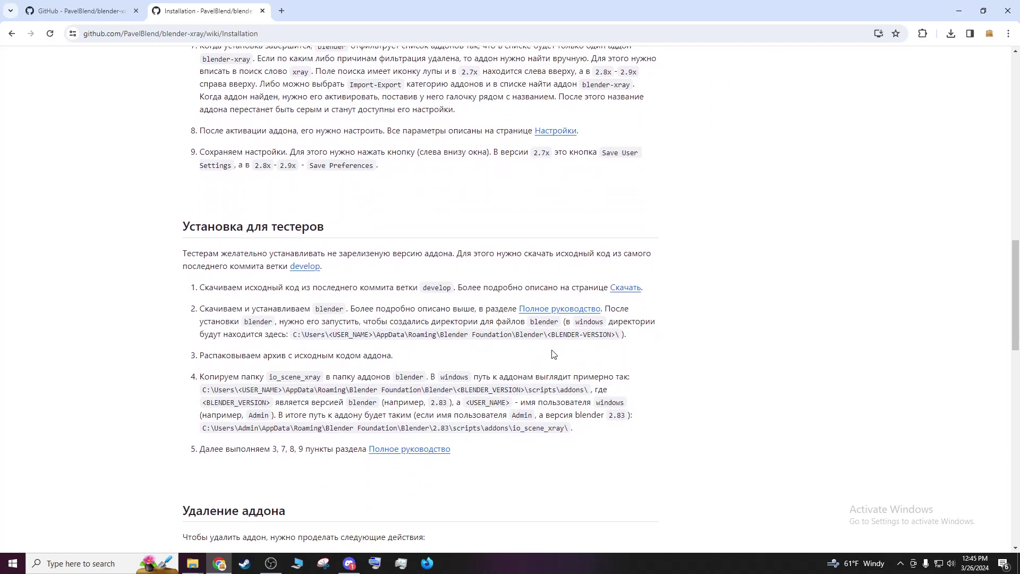
Jump to the full installation guide section, then return to the previous wiki place
left_click(558, 312)
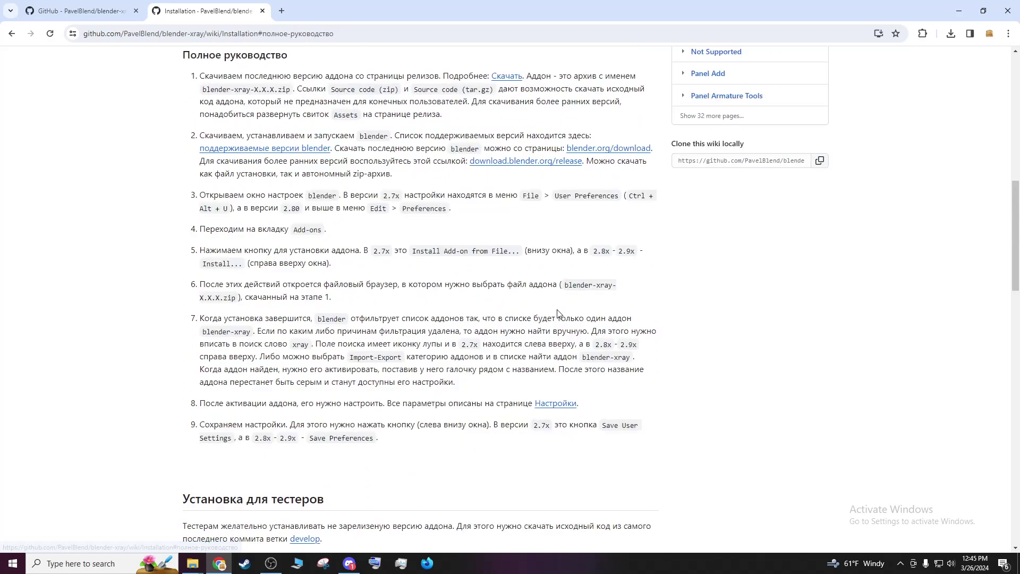
scroll(558, 311, "down", 11)
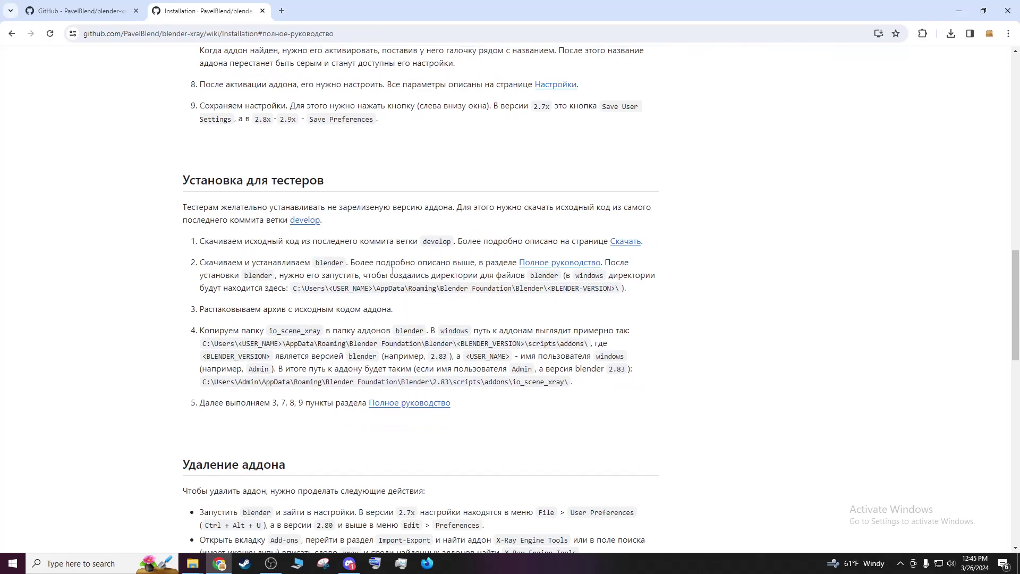
scroll(2, 53, "up", 7)
left_click(11, 33)
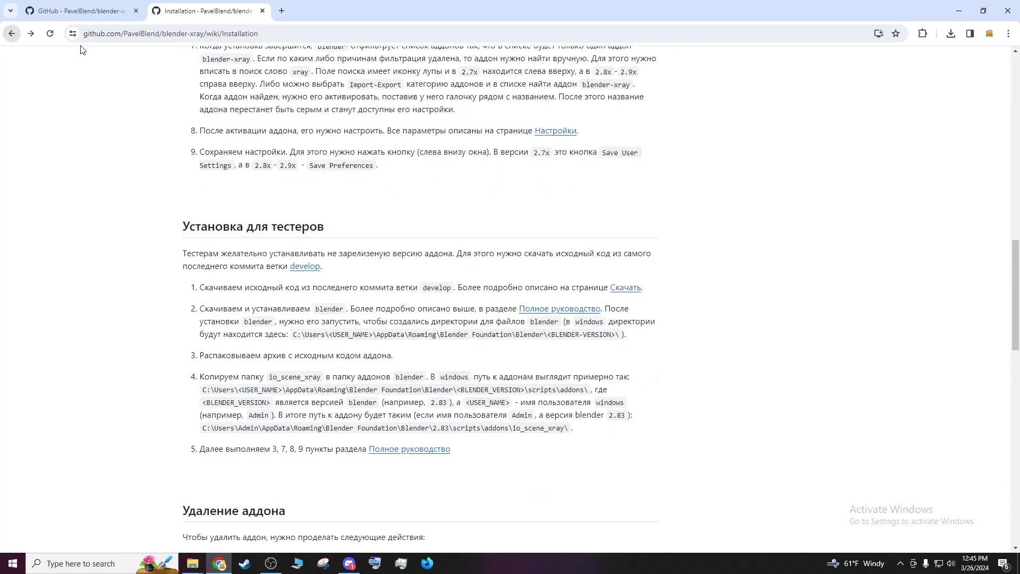
Open the wiki Download page and review the supported Blender versions, 2.77 through 3.6 LTS
left_click(625, 290)
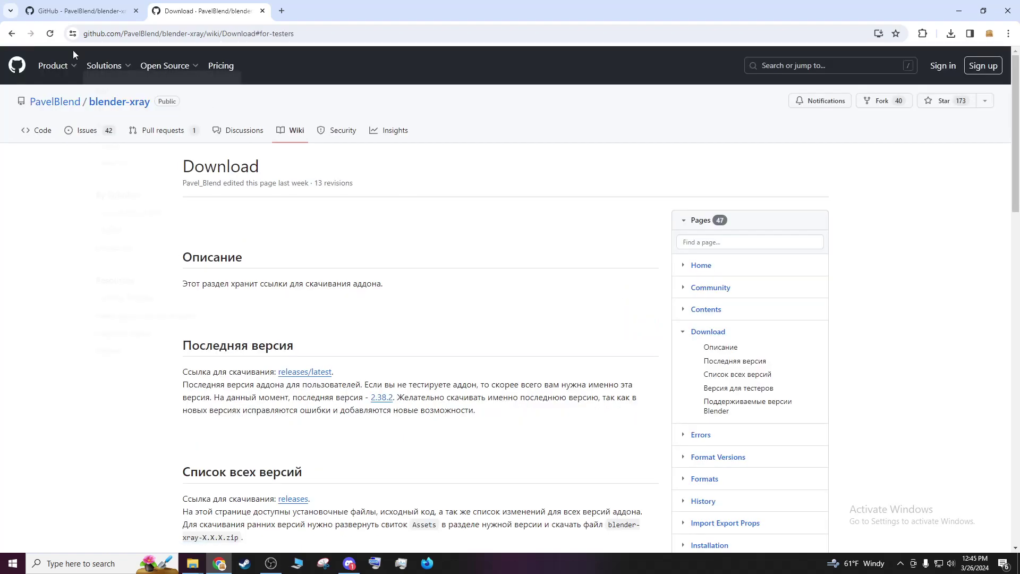
scroll(180, 157, "down", 3)
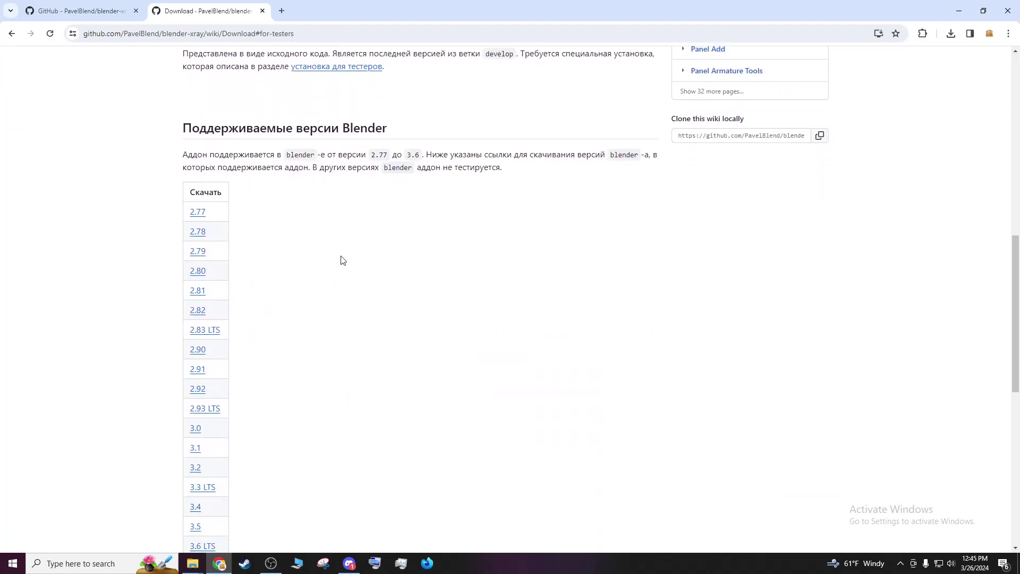
left_click_drag(184, 130, 409, 137)
left_click(375, 274)
scroll(304, 254, "down", 2)
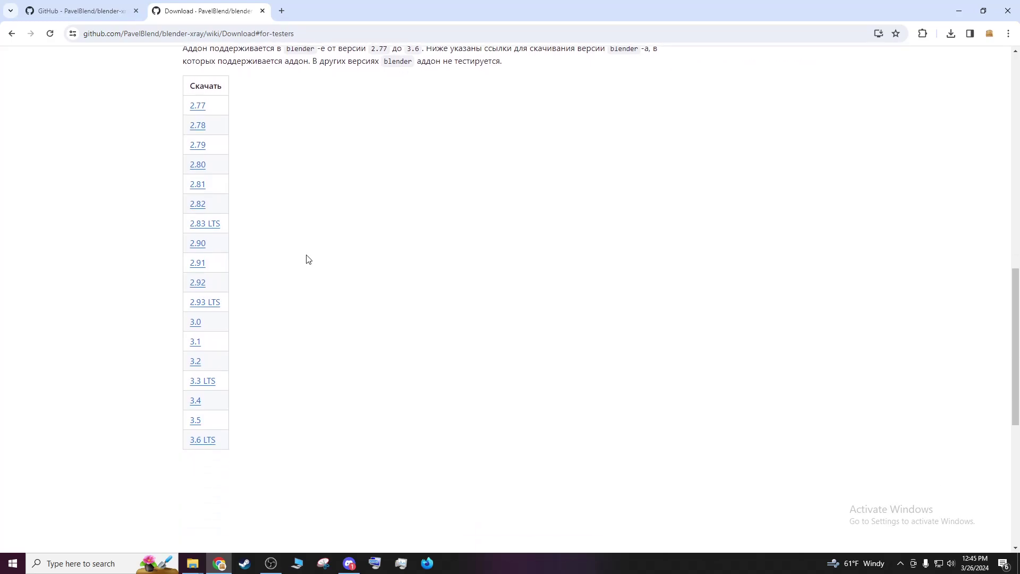
scroll(257, 365, "up", 1)
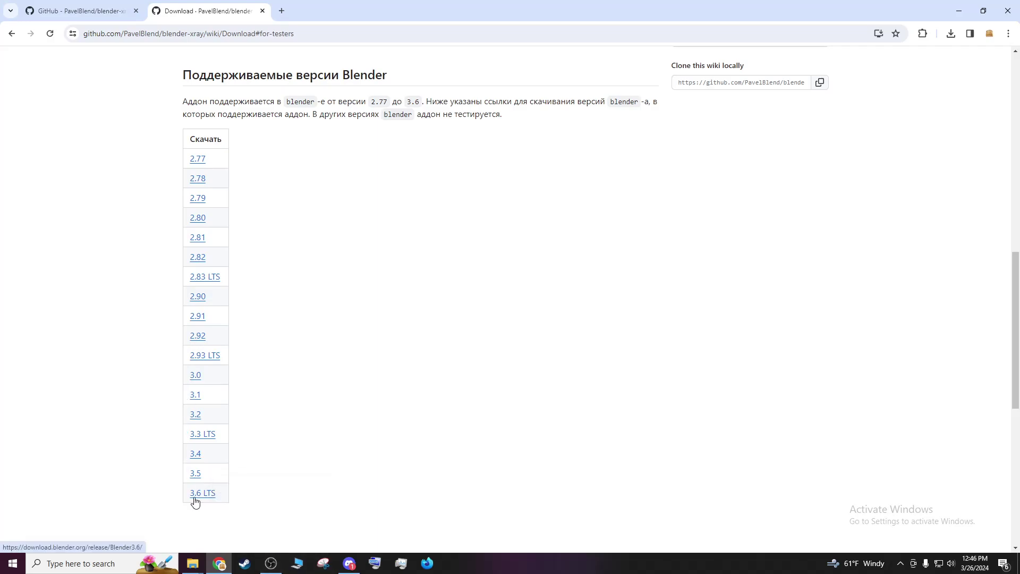
Go to blender.org and navigate through Download and LTS releases to the Blender 3.6 LTS page
left_click(282, 10)
type("b")
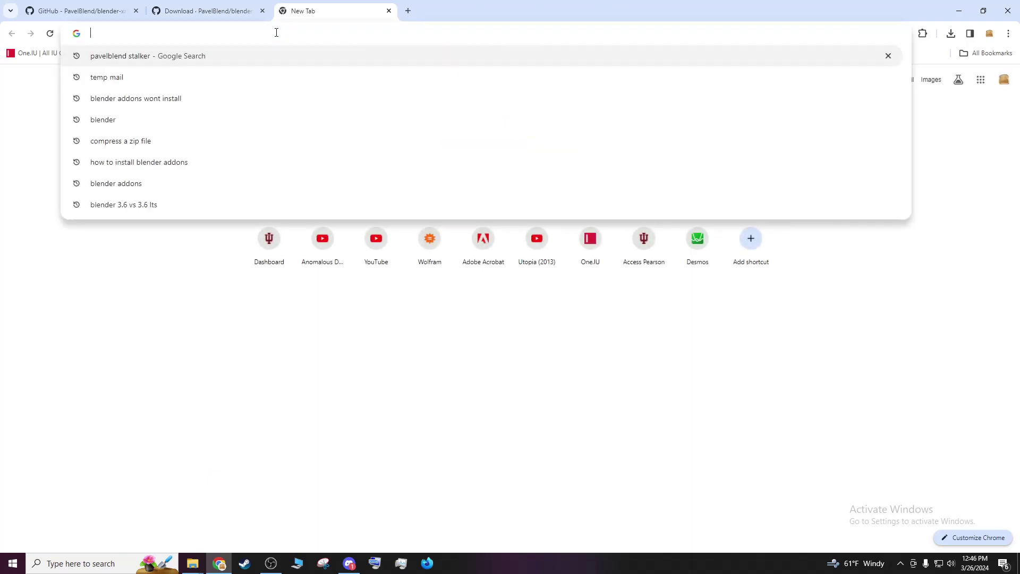
type("lender.org")
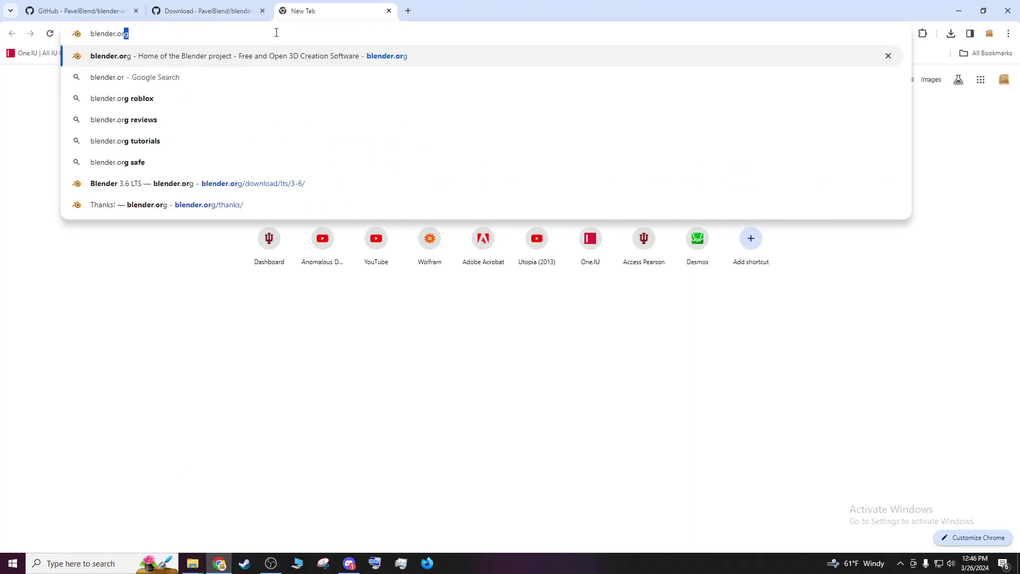
key("Return")
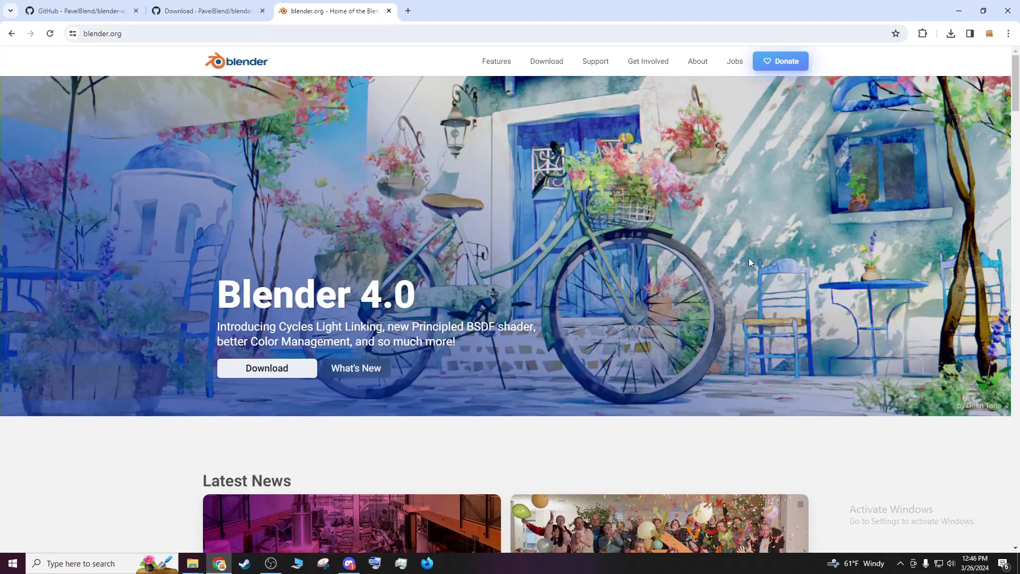
left_click(548, 62)
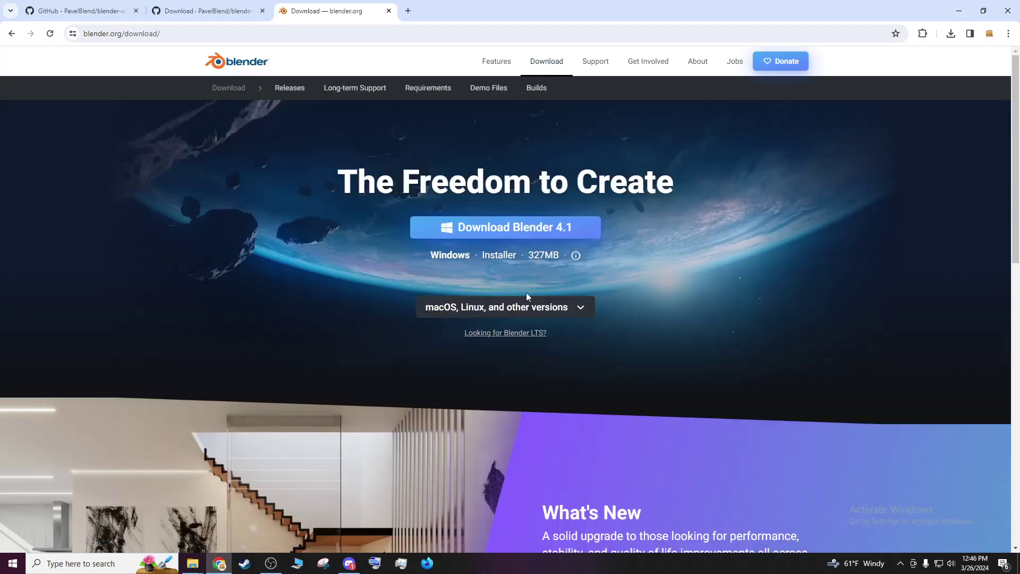
left_click(538, 334)
scroll(709, 409, "down", 2)
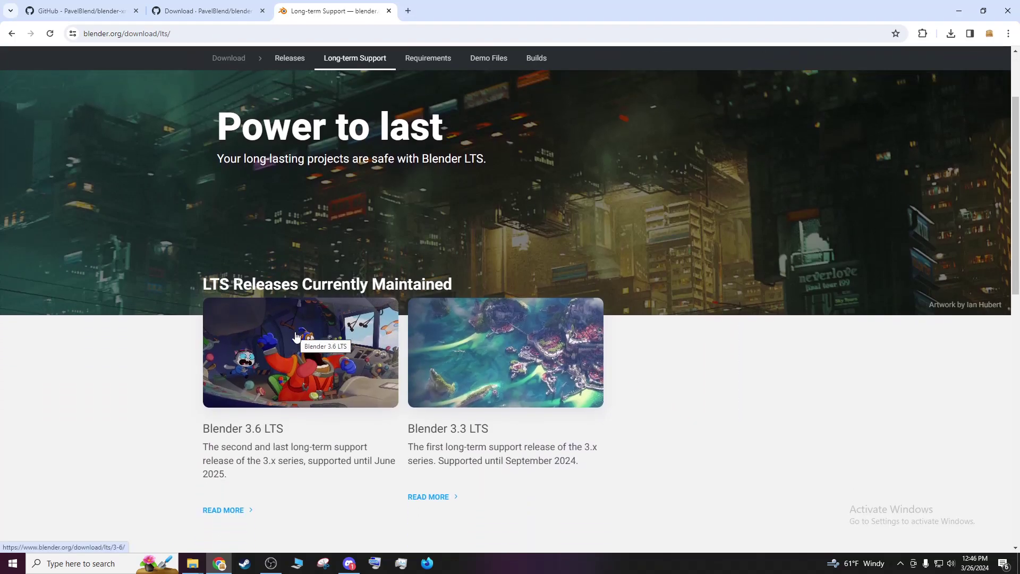
left_click(297, 336)
Download the Blender 3.6.10 Windows installer and confirm it in the downloads list
scroll(548, 340, "down", 2)
scroll(548, 340, "down", 3)
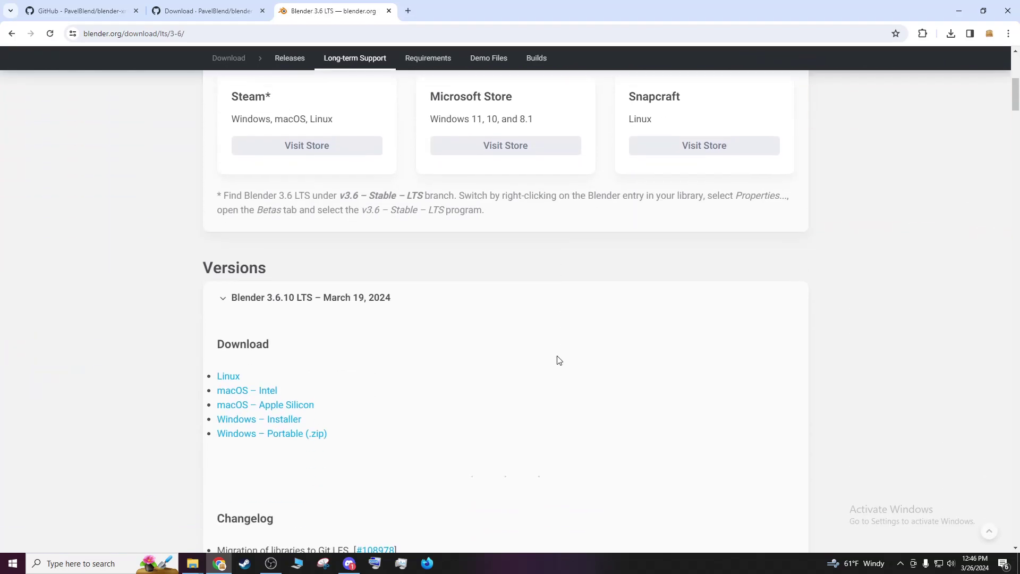
left_click(282, 415)
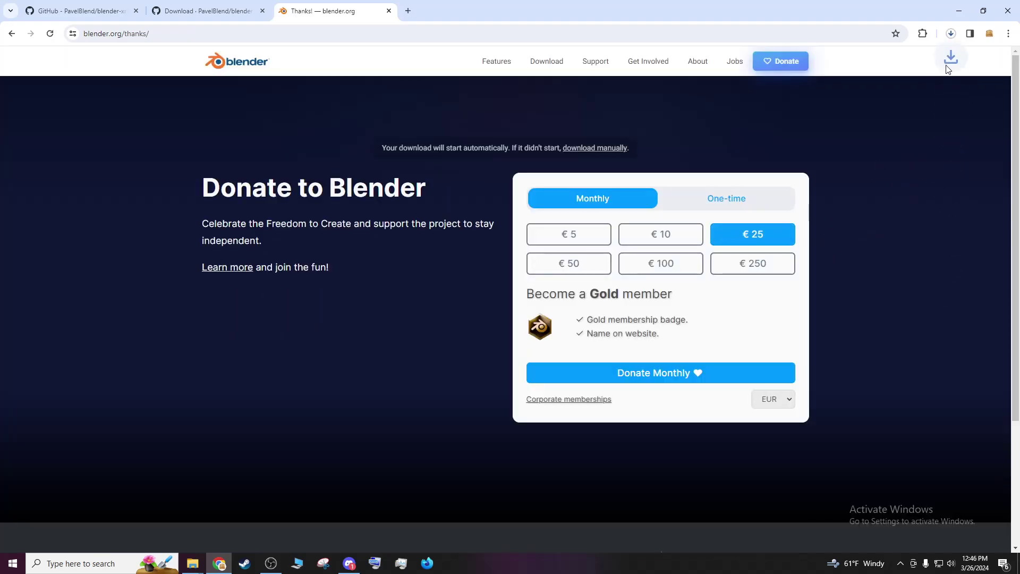
left_click(951, 34)
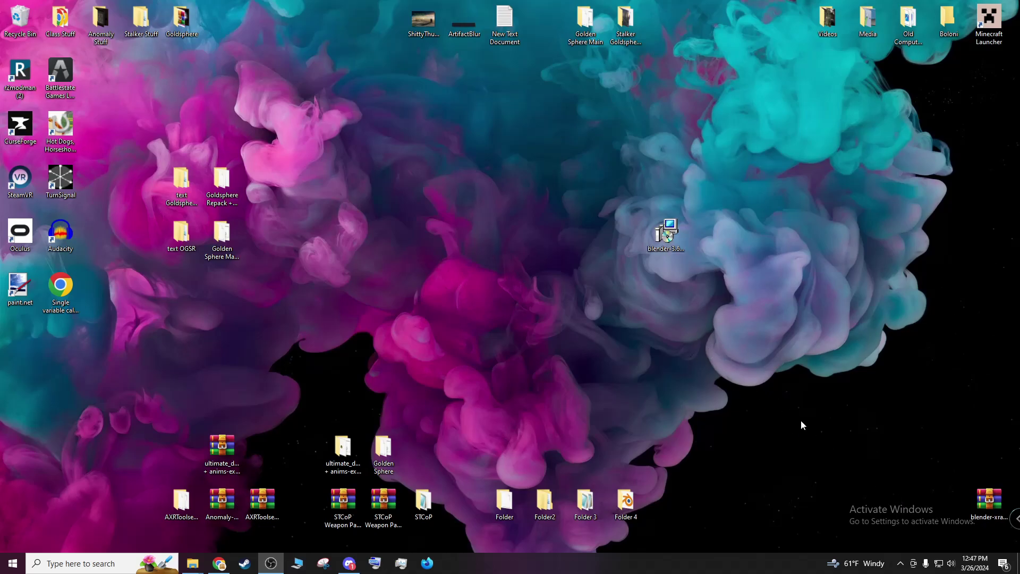
Launch the blender-3.6.10-windows-x64 installer from the desktop to start the Setup Wizard
left_click_drag(667, 234, 667, 183)
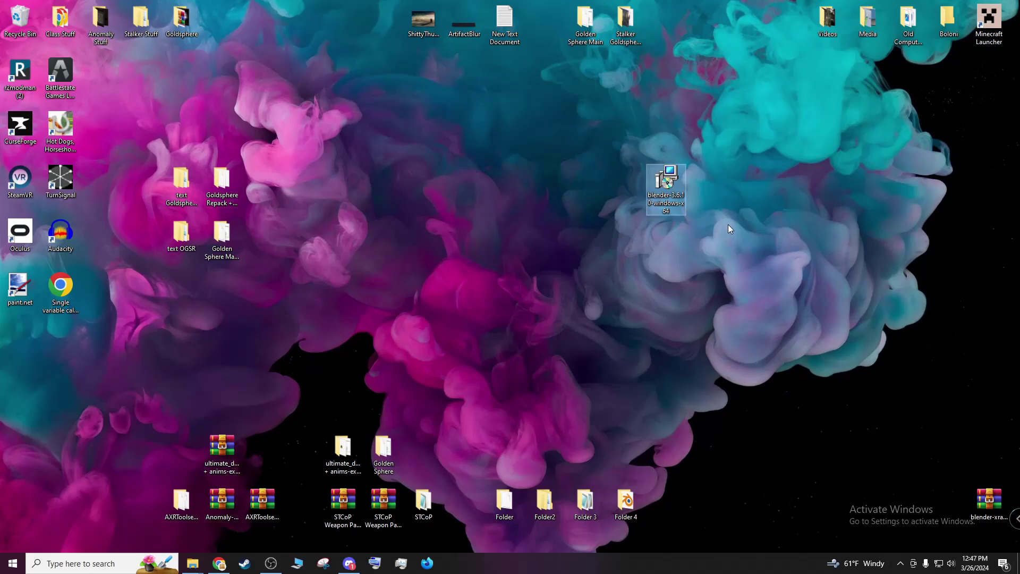
left_click(220, 563)
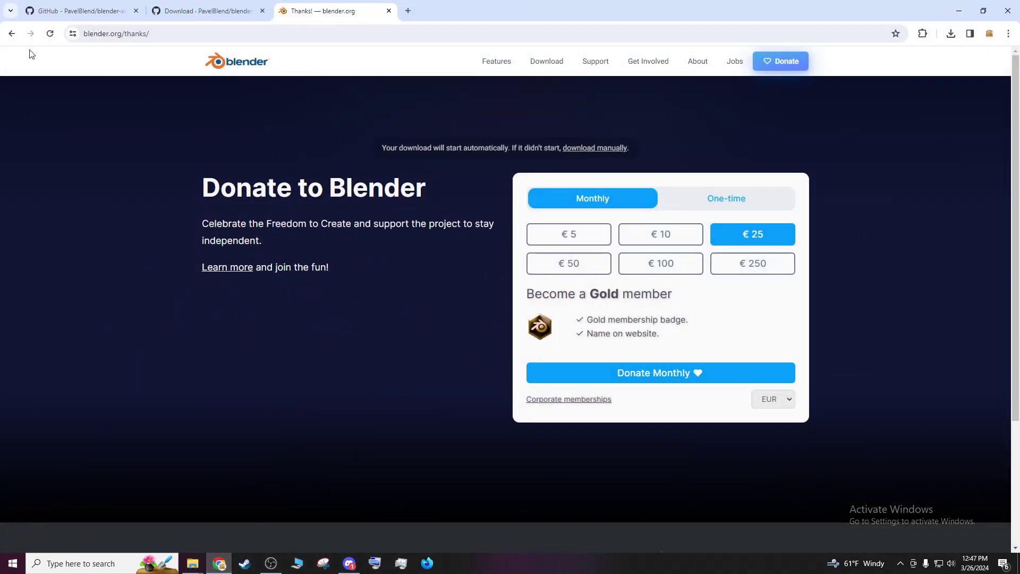
left_click(3, 33)
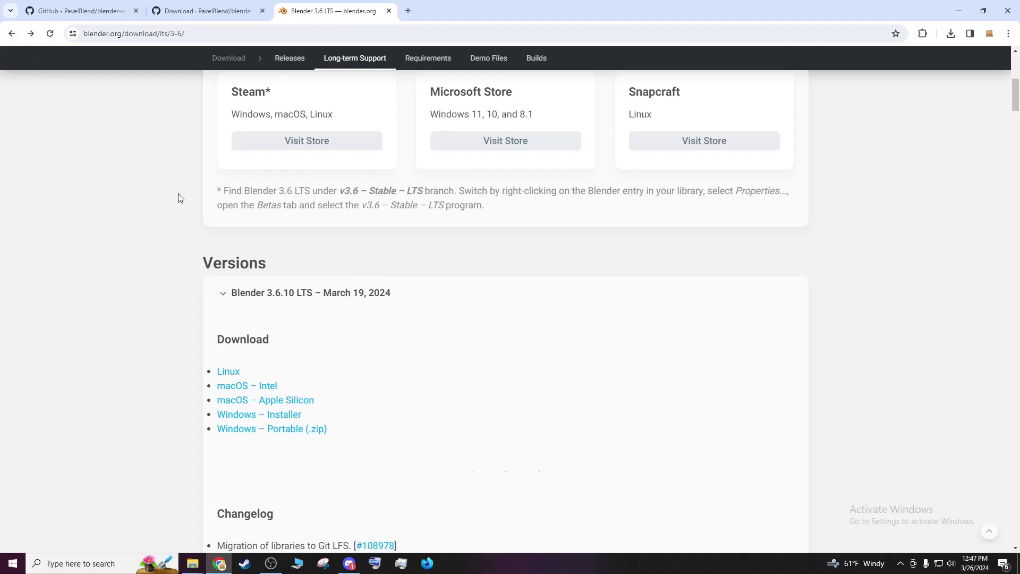
key("super+d")
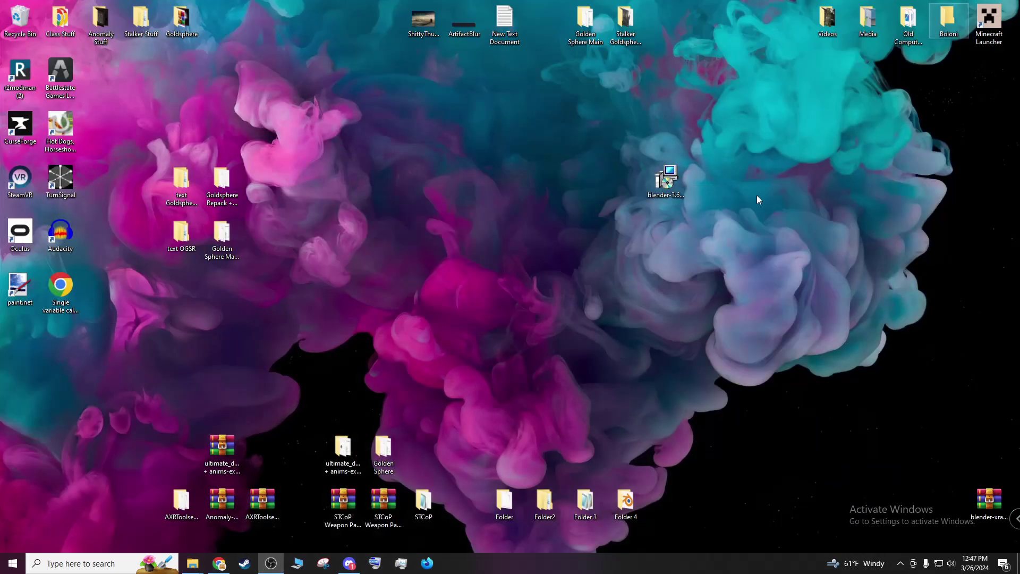
left_click(671, 175)
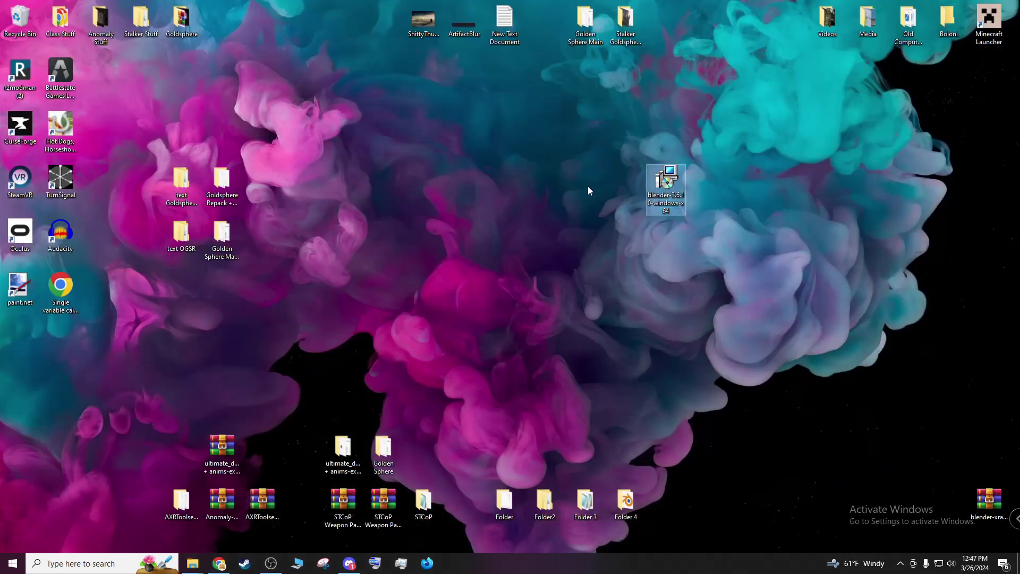
double_click(668, 183)
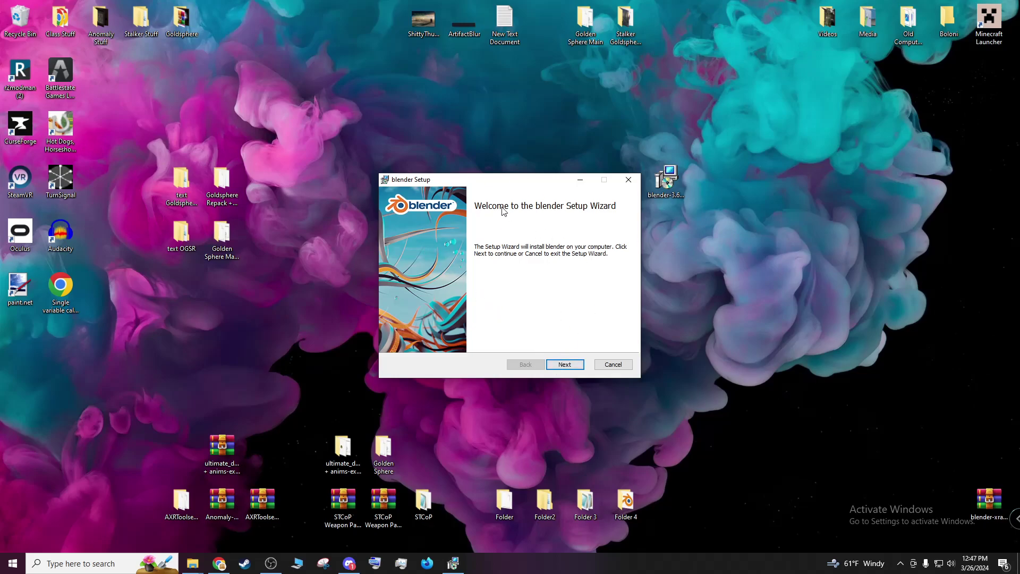
Install Blender 3.6, accepting the license with default components and location, then finish
left_click(569, 367)
left_click(418, 340)
left_click(582, 363)
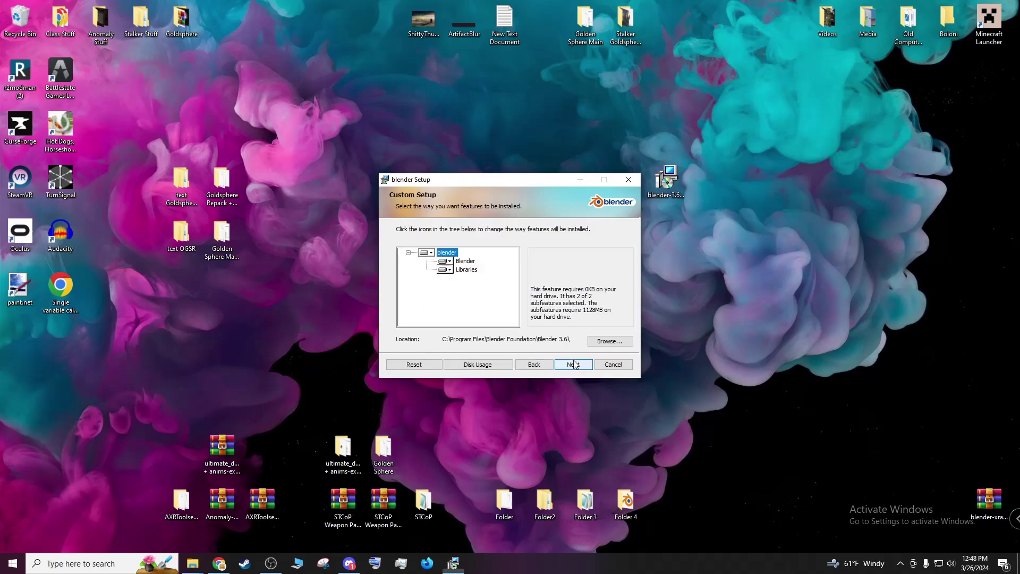
left_click(574, 367)
left_click(573, 368)
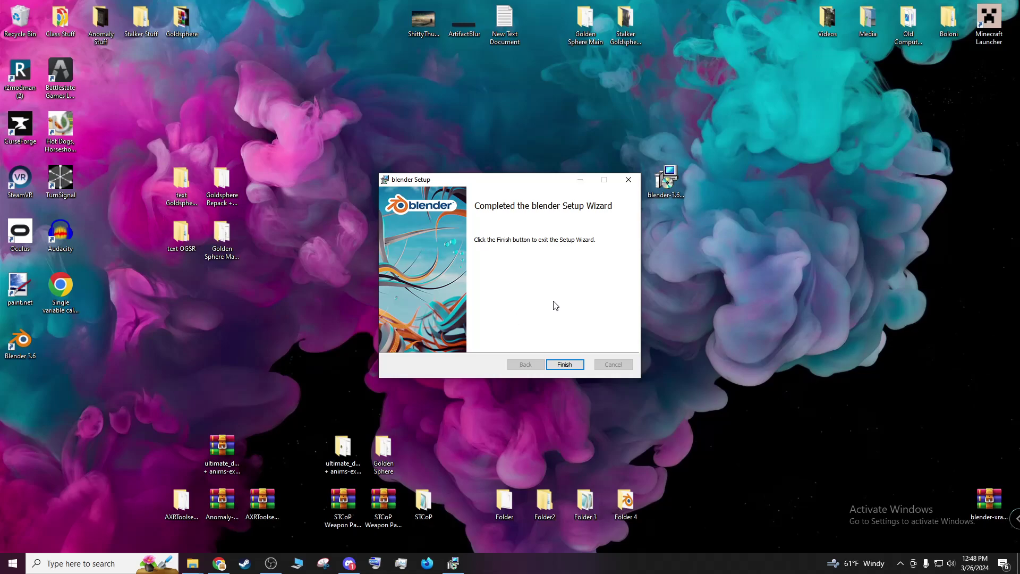
left_click(564, 365)
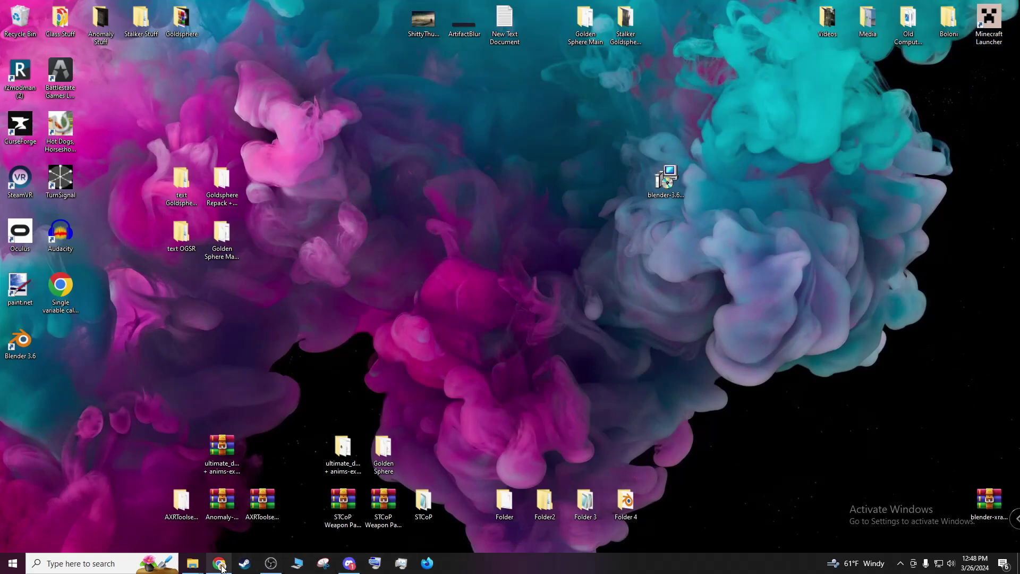
Return to the blender-xray repository main page in the GitHub tab
left_click(223, 567)
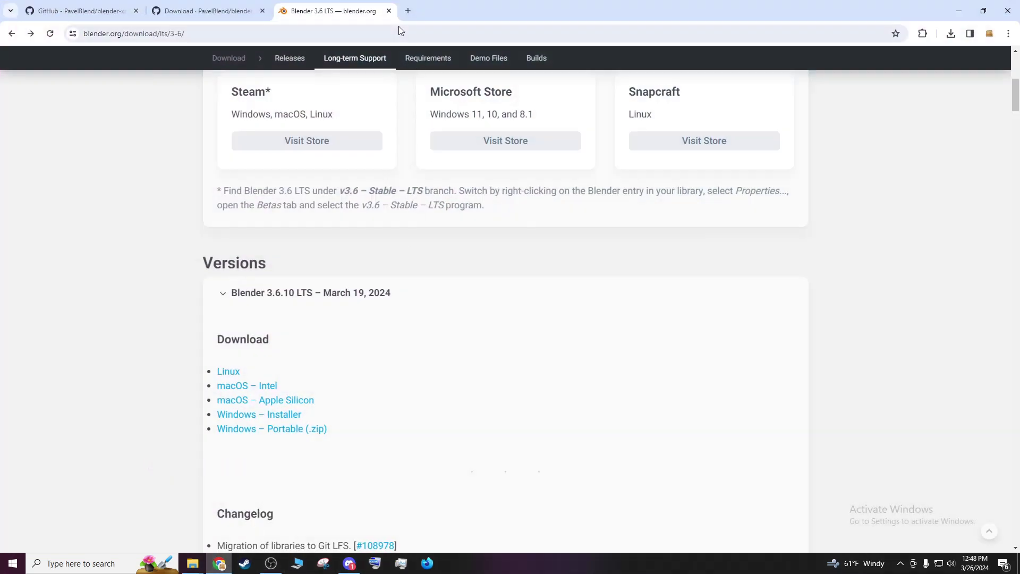
left_click(202, 11)
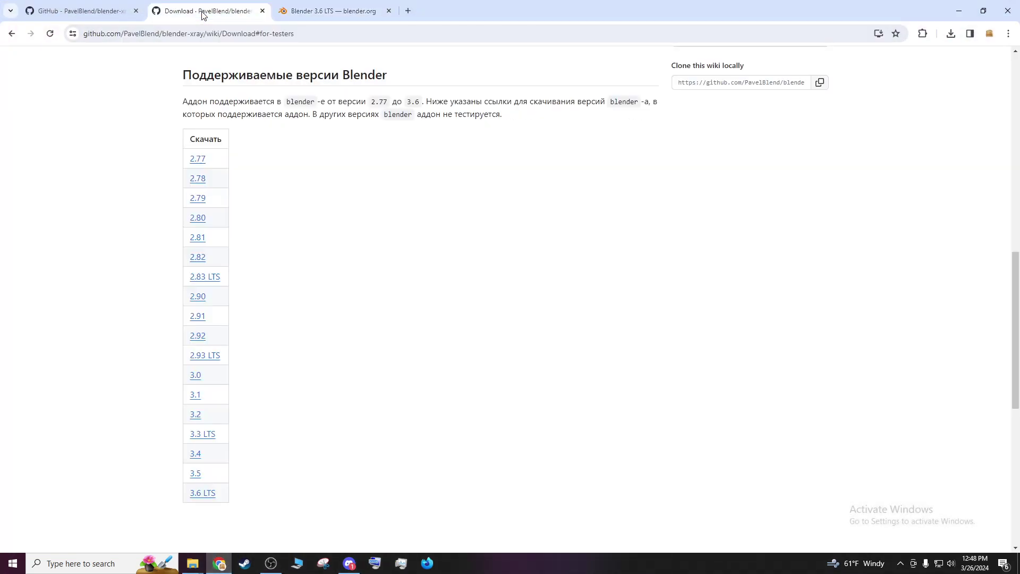
left_click(11, 34)
left_click(11, 34)
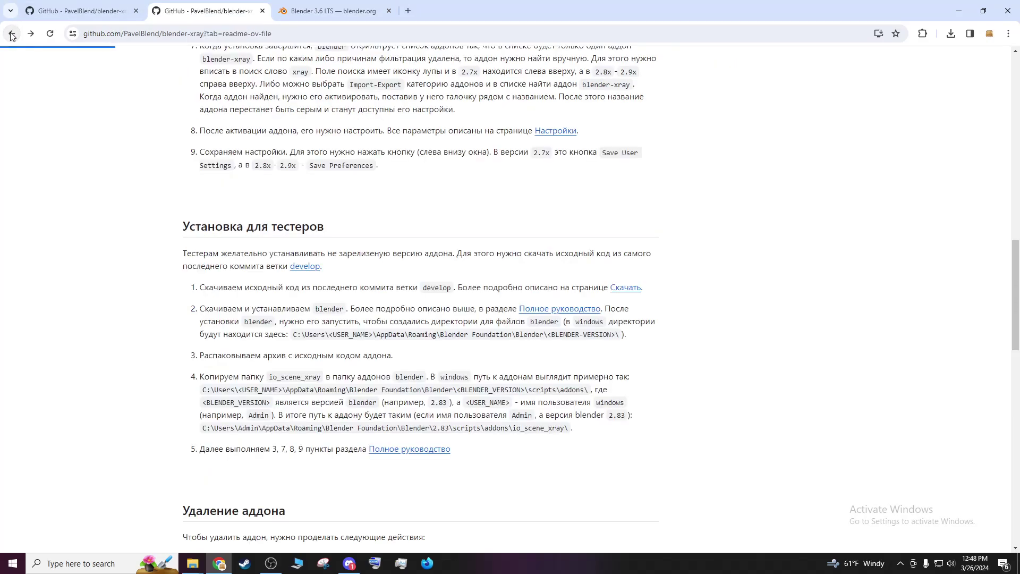
scroll(329, 246, "up", 7)
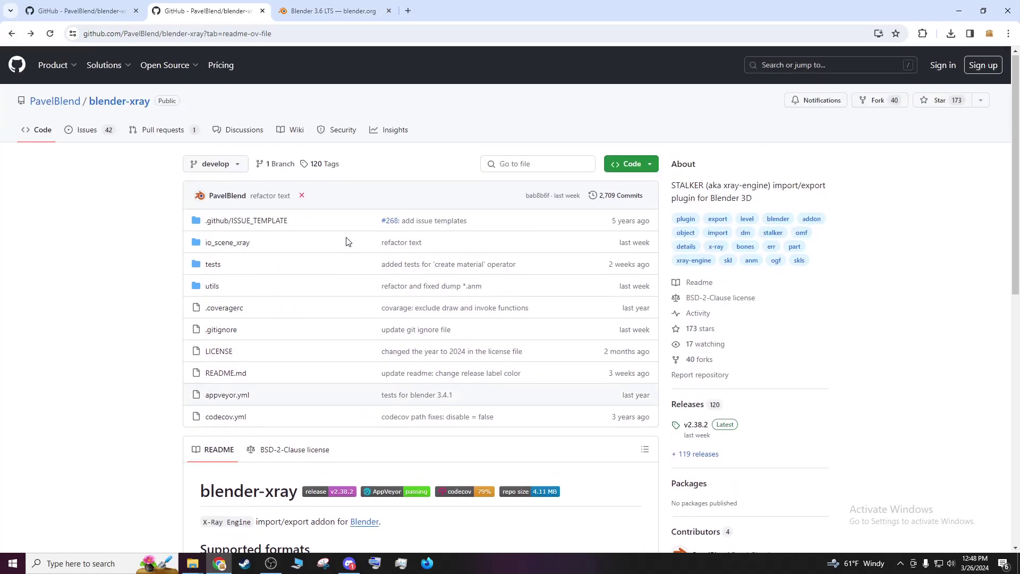
scroll(262, 239, "down", 3)
scroll(61, 166, "up", 3)
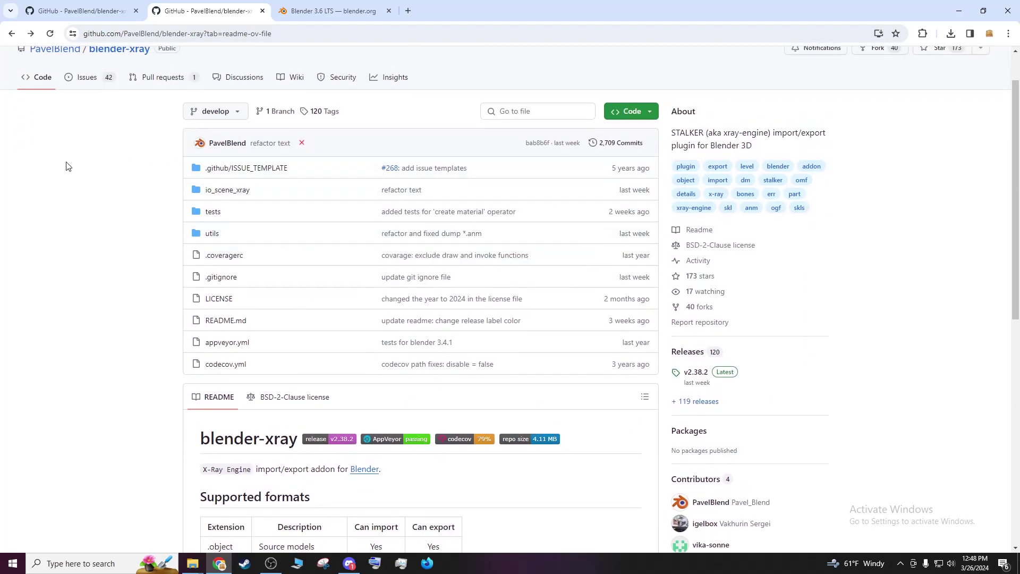
scroll(531, 335, "down", 9)
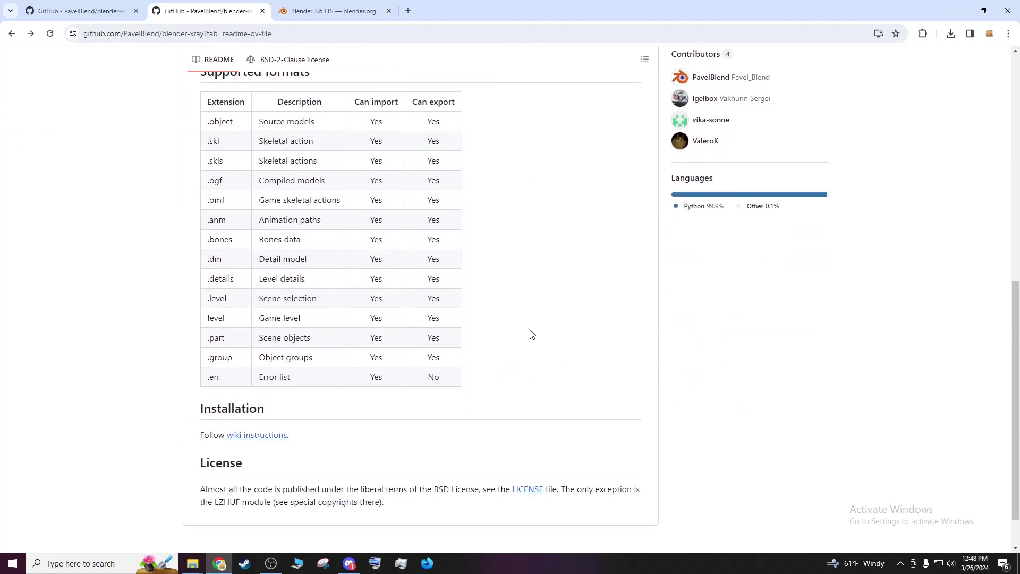
scroll(517, 330, "up", 8)
scroll(473, 315, "down", 8)
Open the wiki instructions and its Download page linking the latest release, 2.38.2
left_click(254, 438)
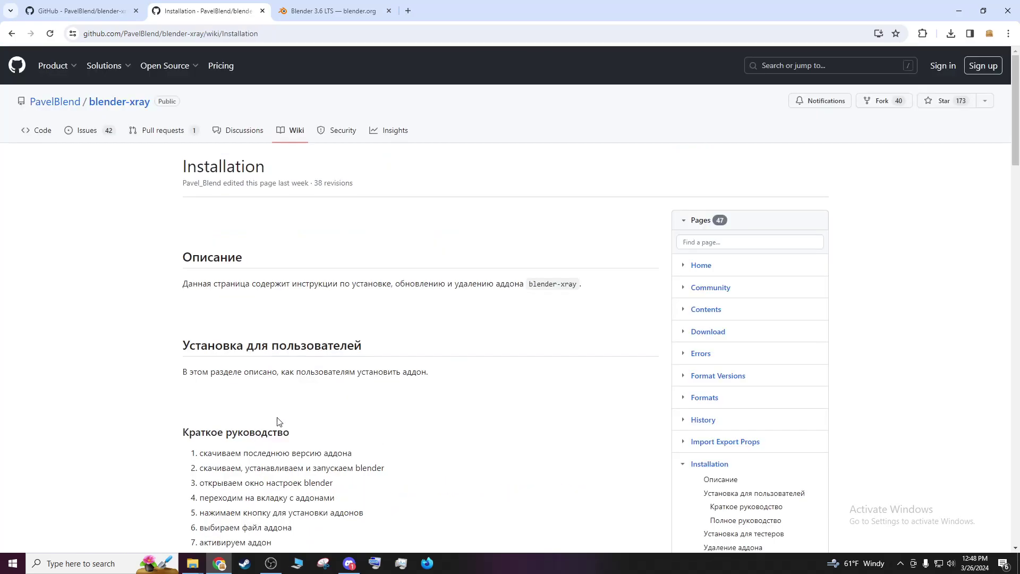
left_click(707, 332)
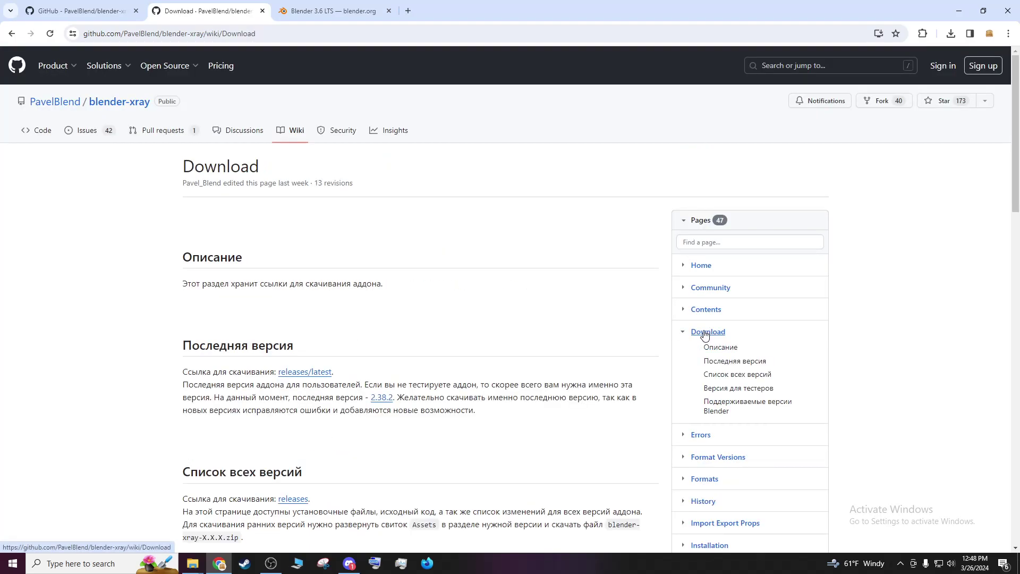
scroll(450, 304, "down", 10)
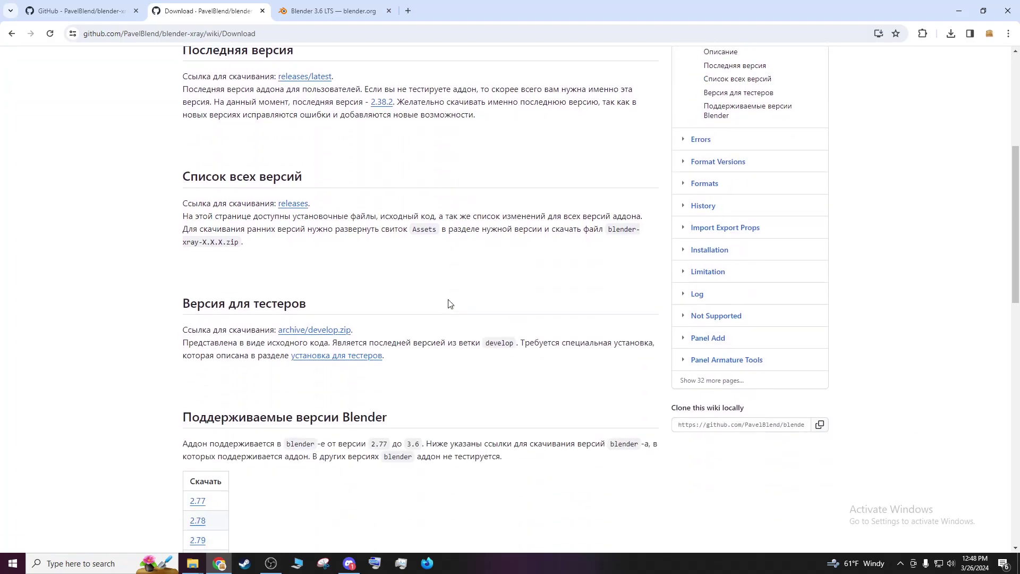
scroll(450, 308, "down", 3)
scroll(471, 325, "up", 15)
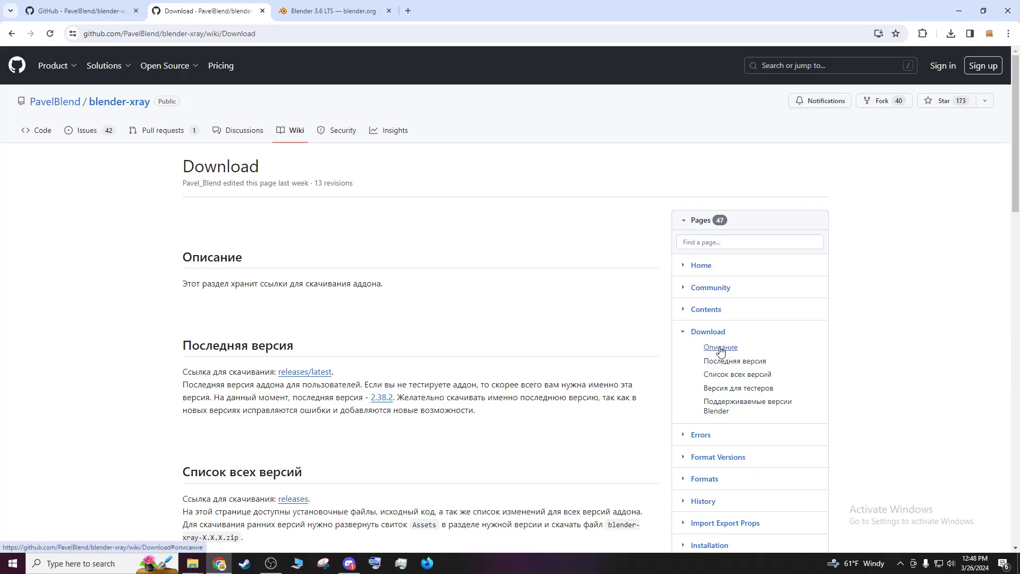
Open the v2.38.2 release page and download the blender-xray-2.38.2.zip asset (343 KB)
left_click(311, 375)
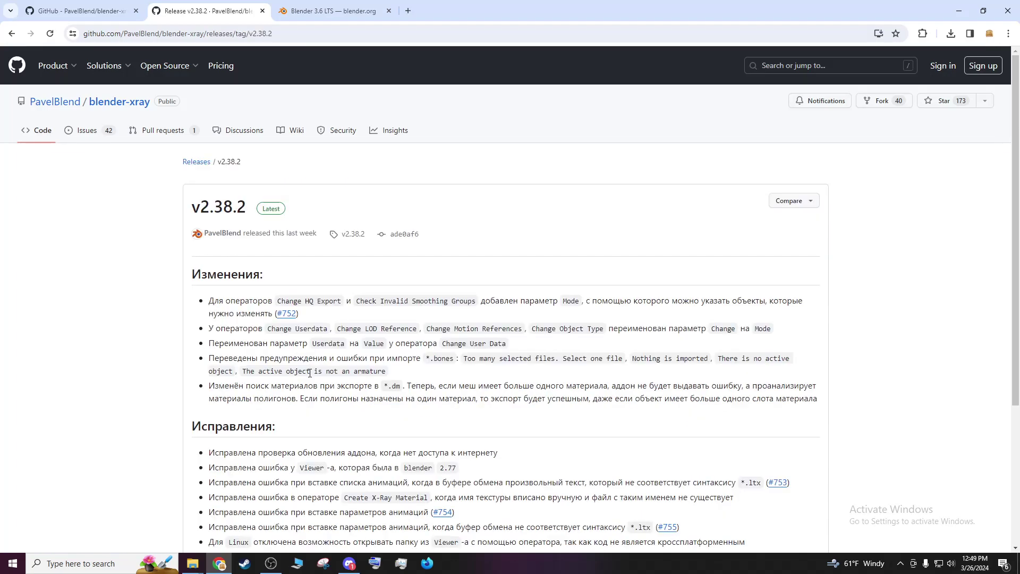
scroll(337, 360, "down", 4)
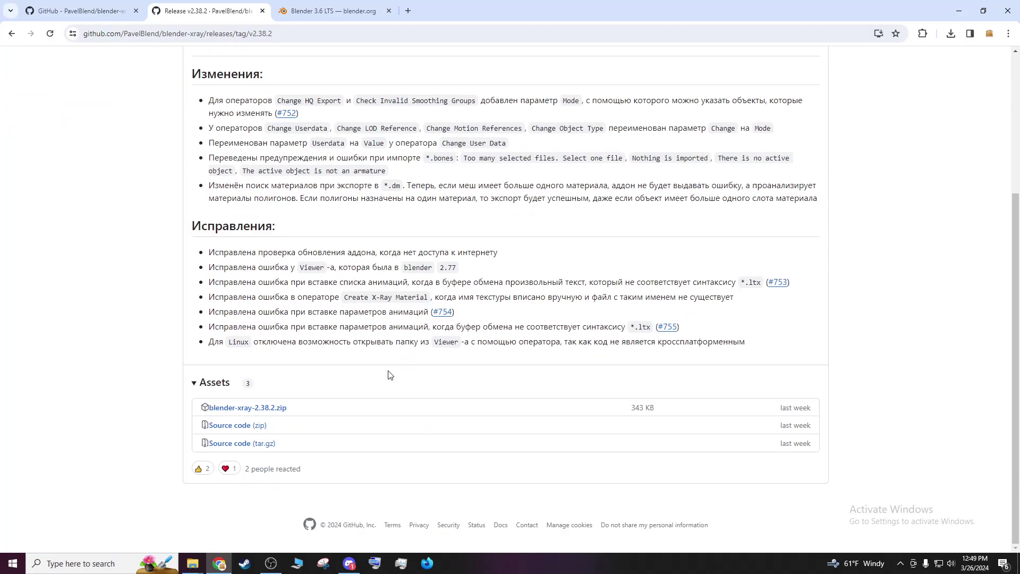
scroll(465, 412, "up", 3)
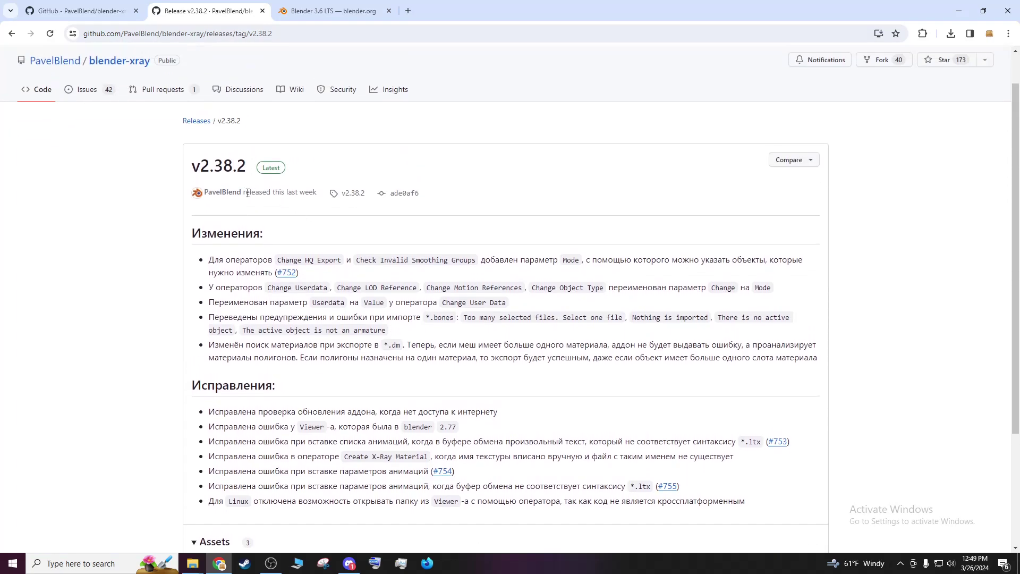
left_click_drag(195, 169, 254, 171)
left_click(324, 172)
scroll(736, 372, "down", 3)
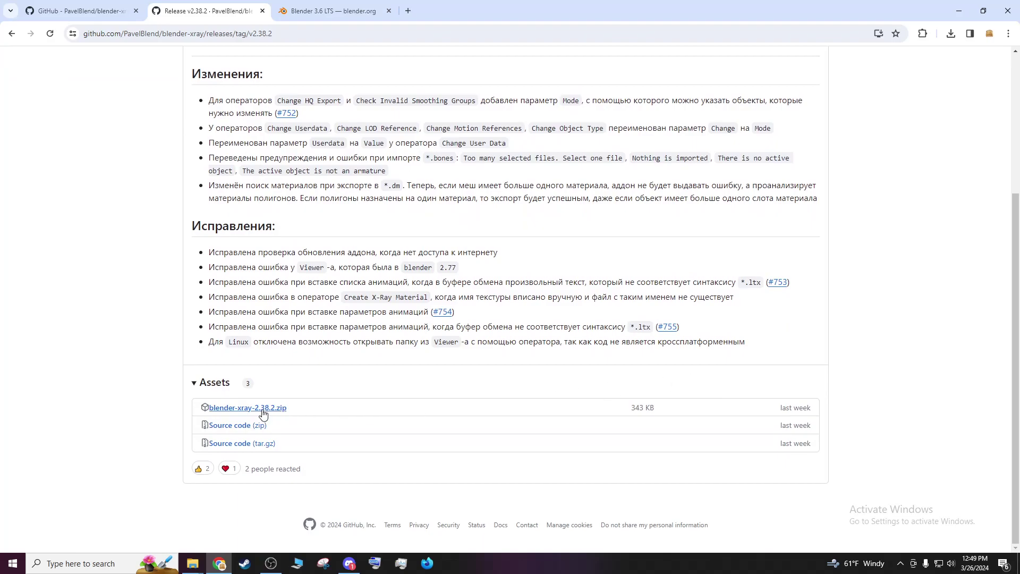
left_click(264, 414)
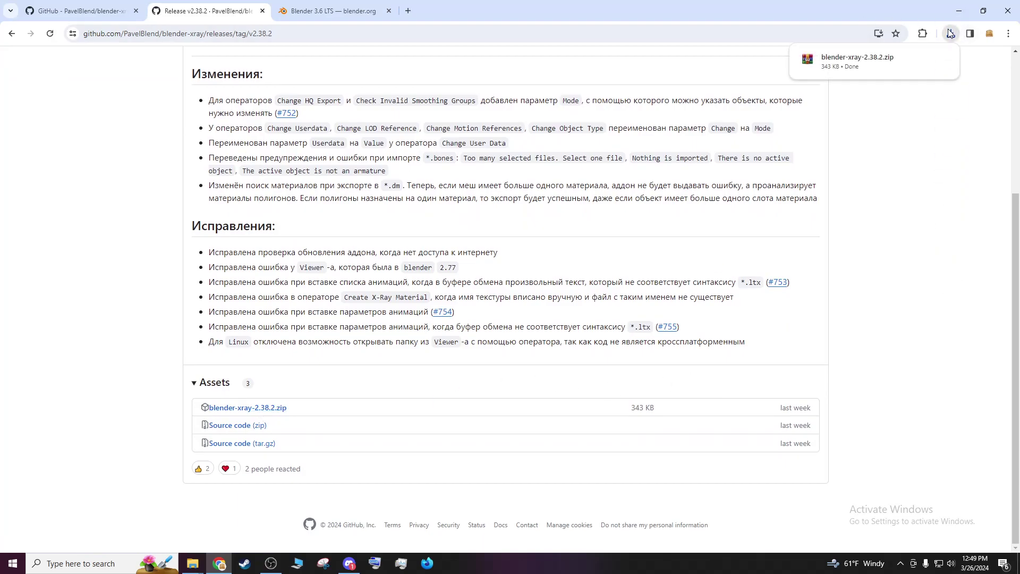
Move blender-xray-2.38.2.zip onto the desktop beside blender-3.6, declining to replace the existing file
left_click(923, 59)
left_click(959, 10)
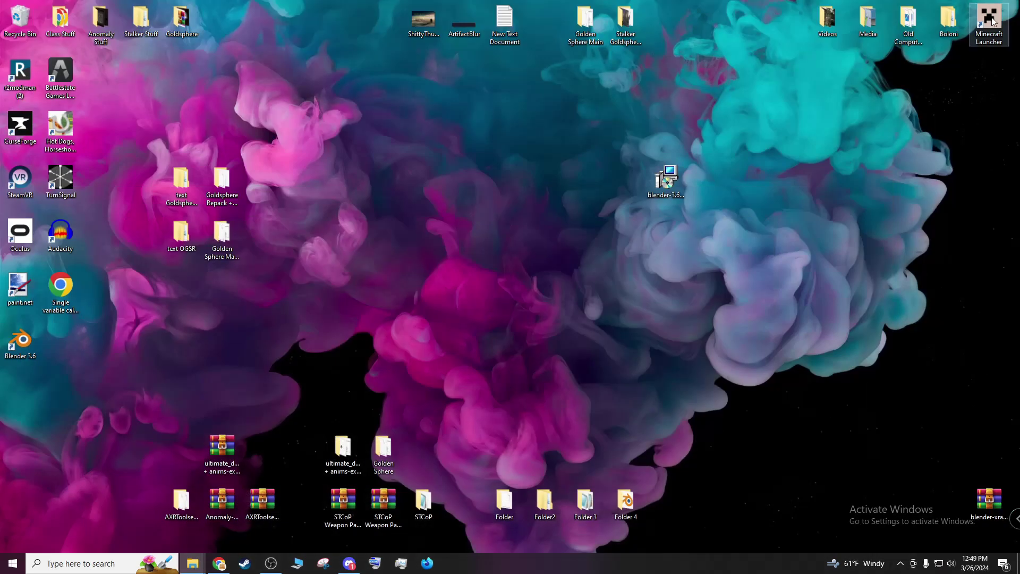
left_click_drag(648, 194, 710, 200)
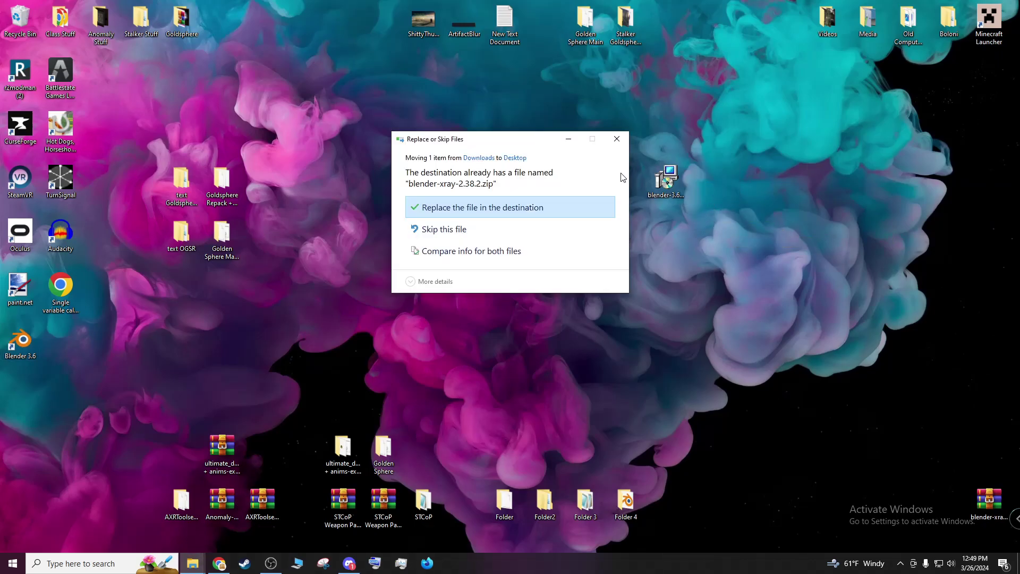
left_click(616, 143)
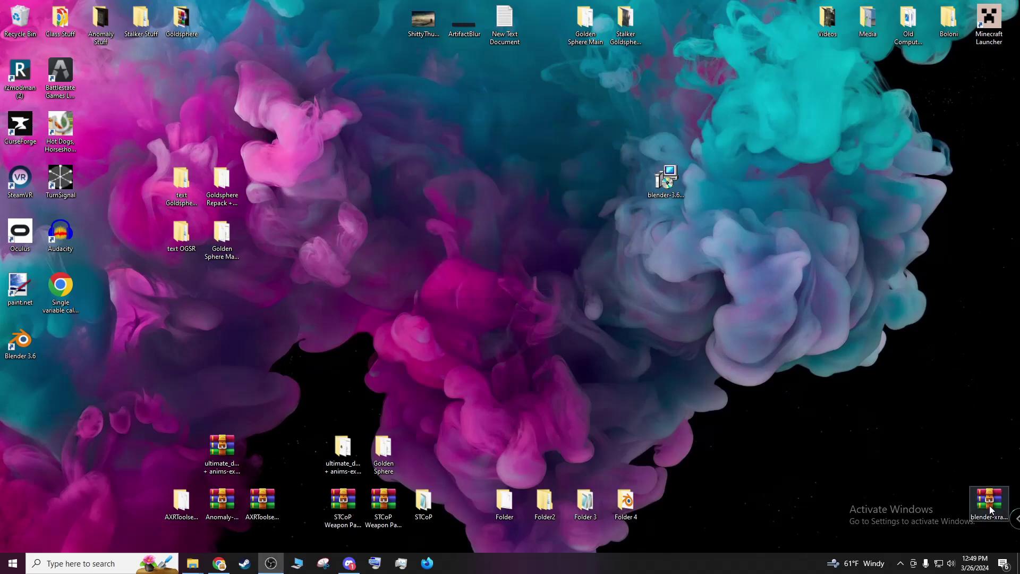
left_click_drag(989, 500, 682, 199)
left_click_drag(745, 195, 746, 196)
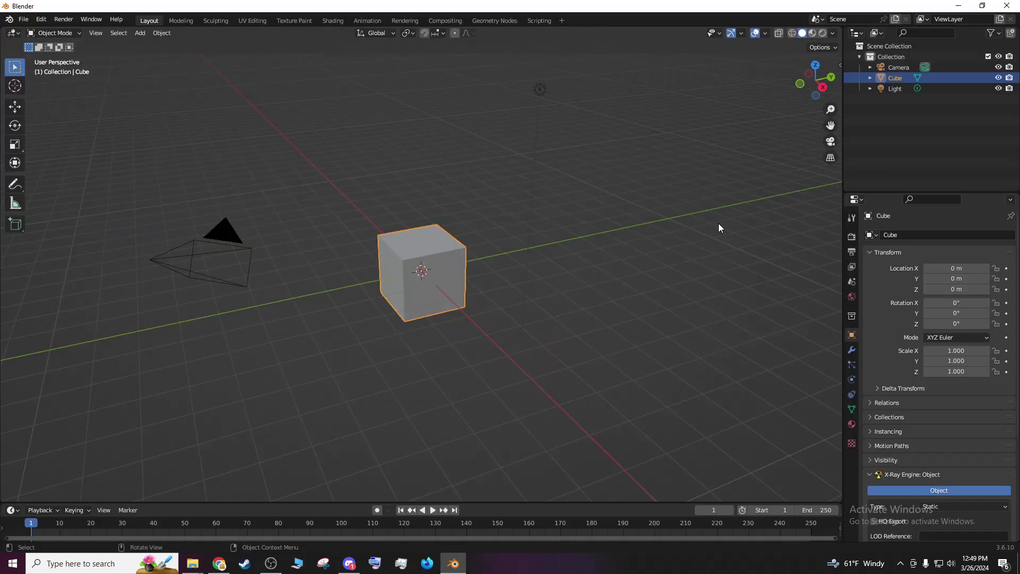
Delete the default cube, then open Edit > Preferences on the Add-ons page
right_click(404, 272)
left_click(372, 463)
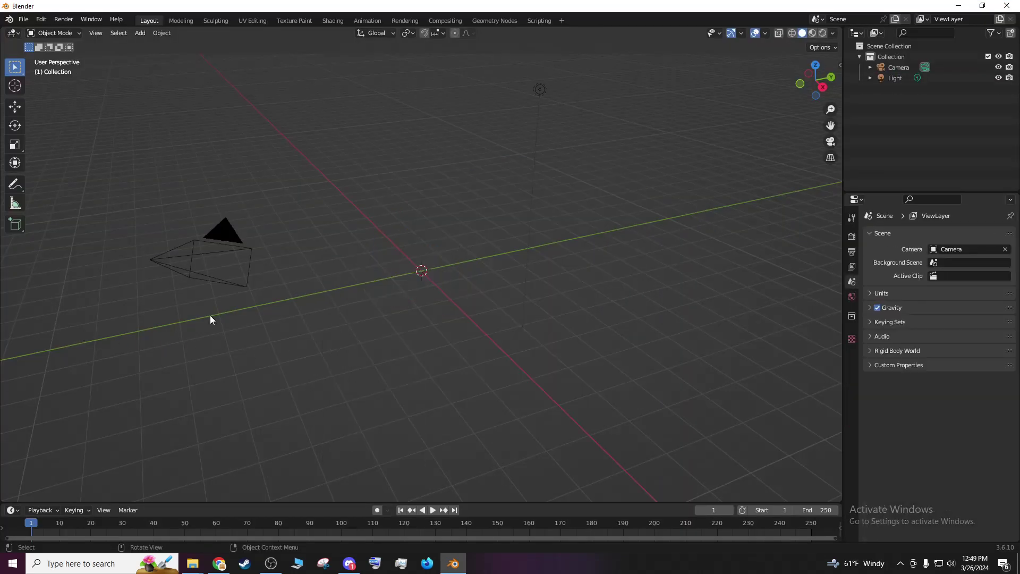
left_click(24, 19)
left_click(40, 19)
left_click(66, 173)
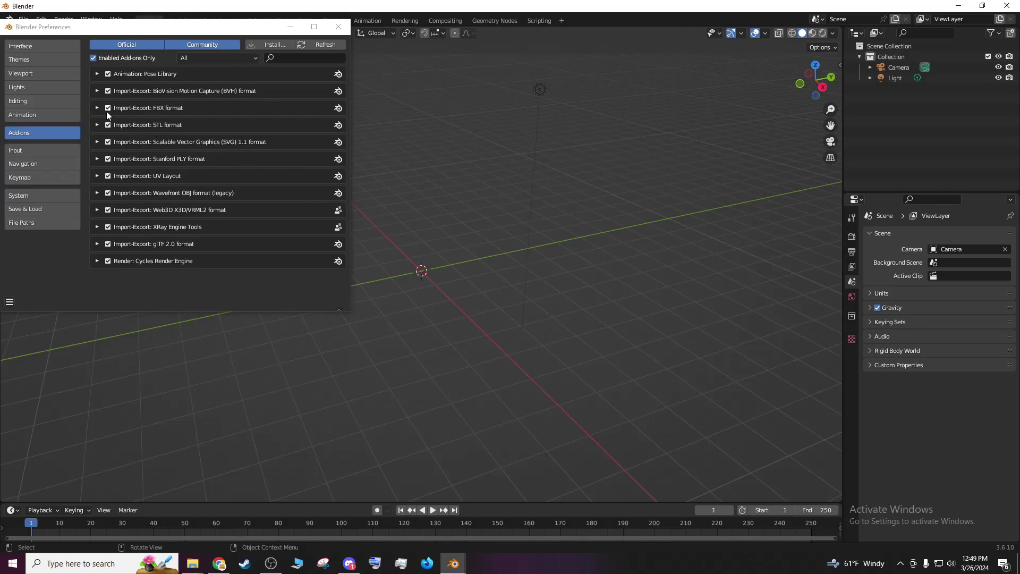
left_click(33, 135)
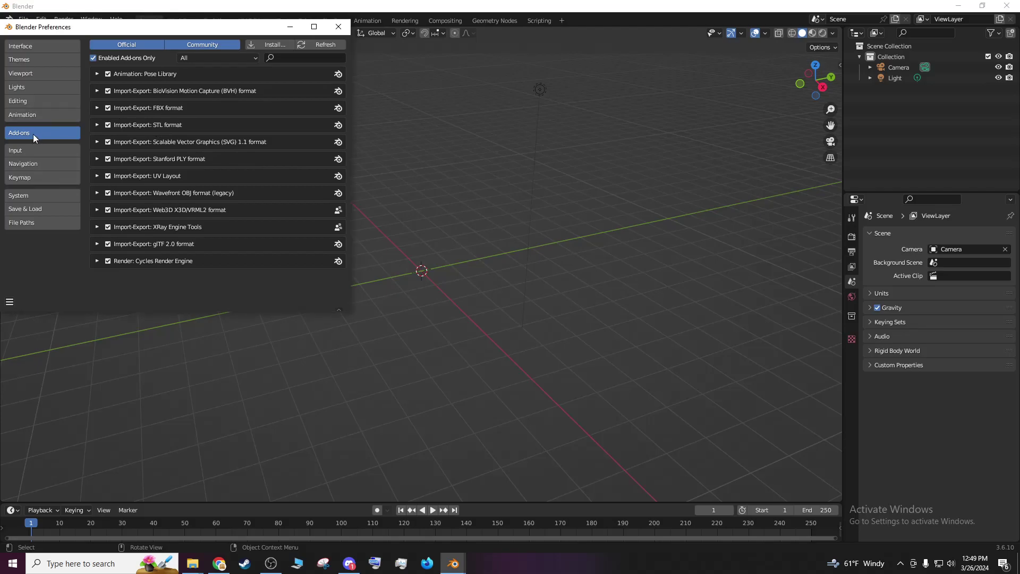
Install blender-xray-2.38.2.zip from the Desktop as a Blender add-on
left_click(267, 43)
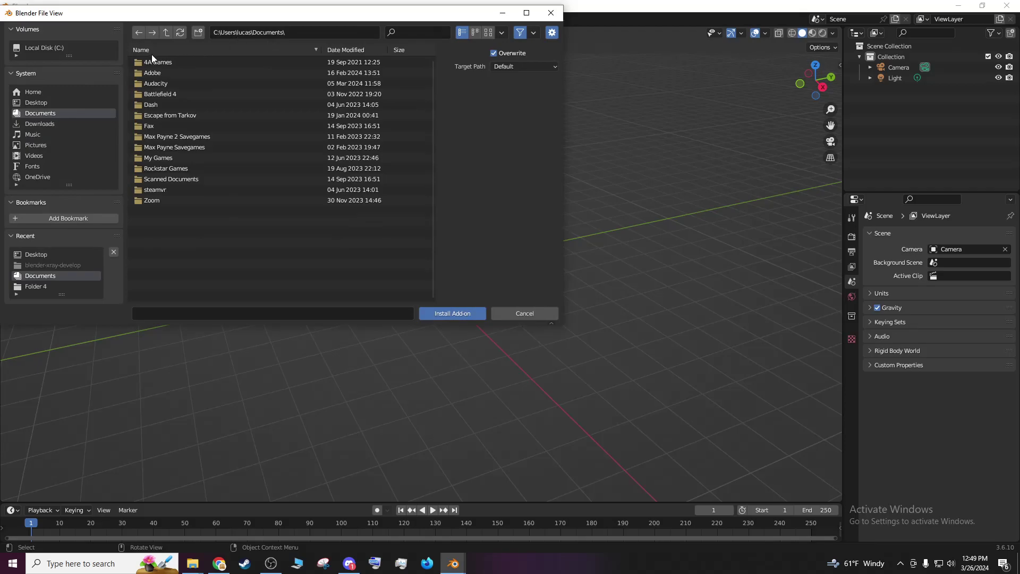
left_click(34, 104)
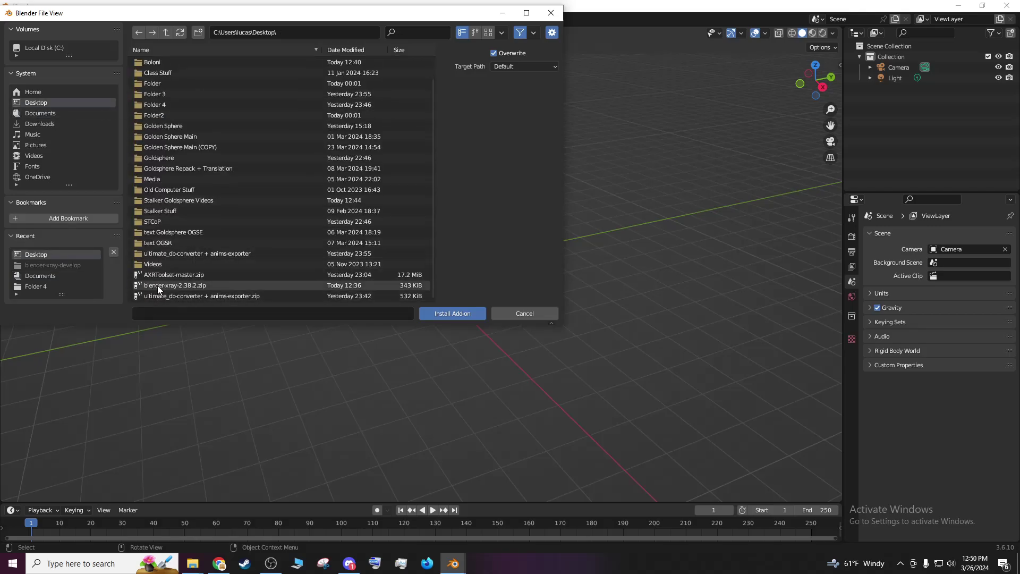
left_click(191, 286)
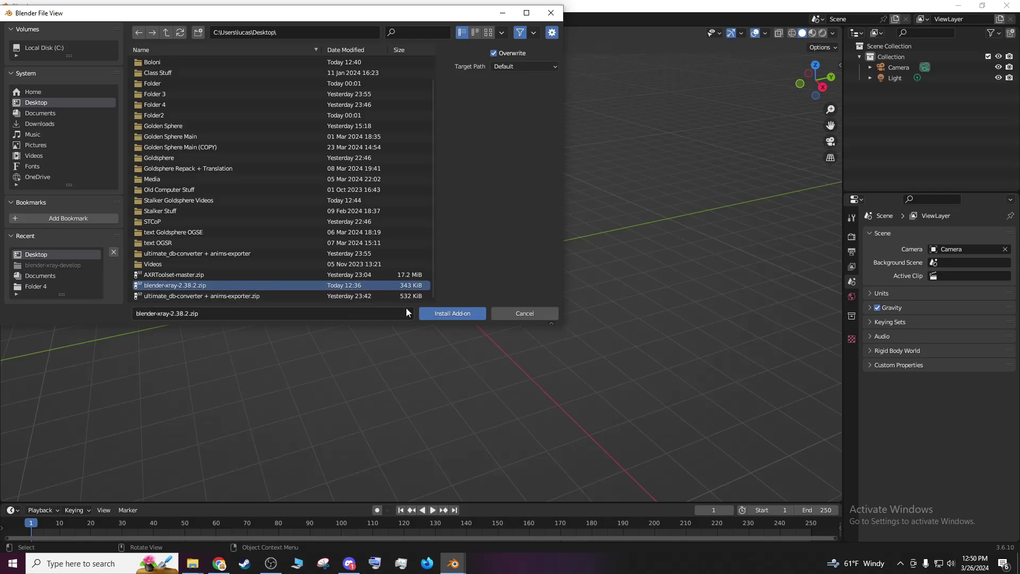
left_click(452, 313)
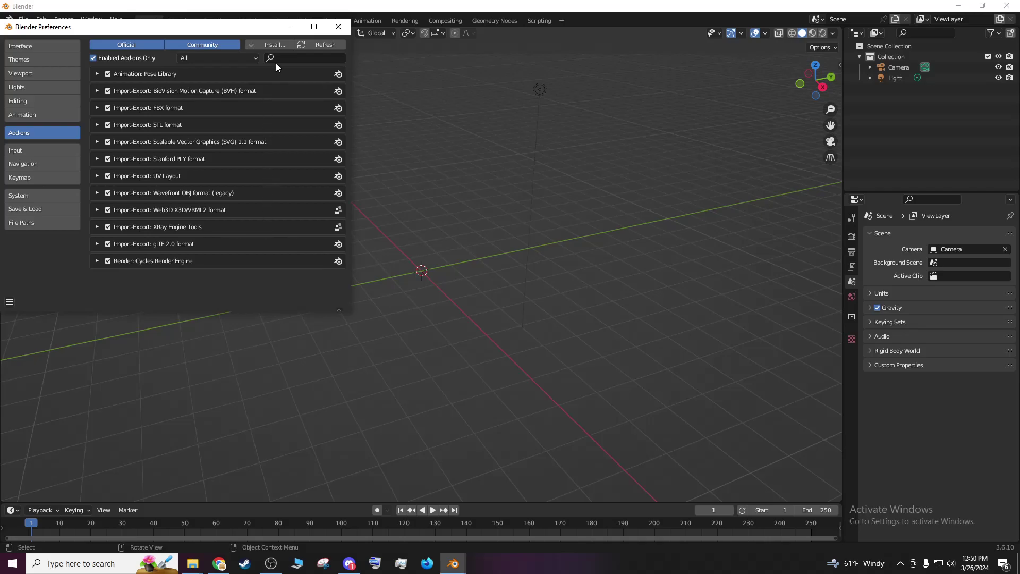
Find the 'xr' add-on listing with disabled add-ons shown, save preferences, and close Preferences
type("xr")
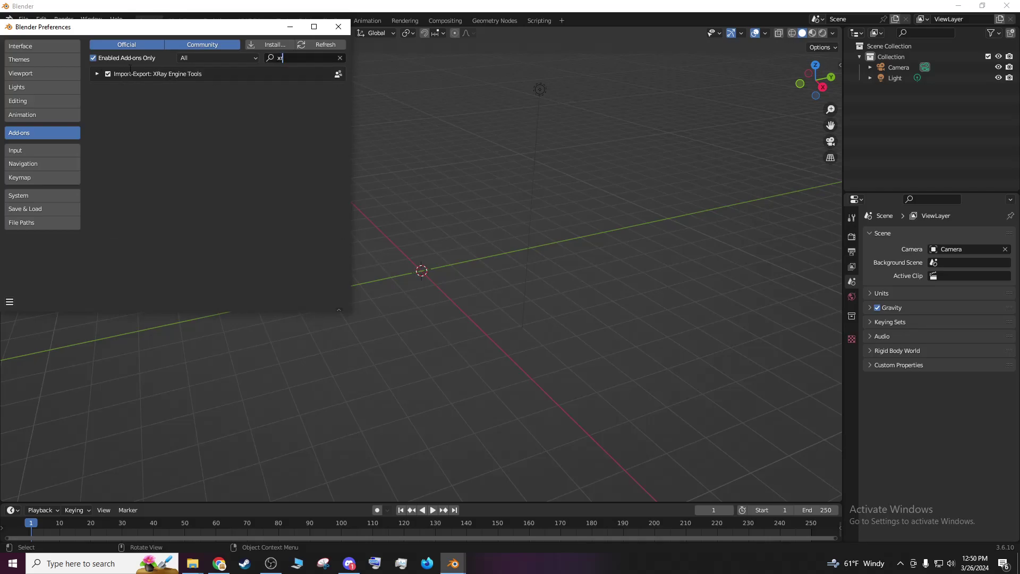
left_click(93, 59)
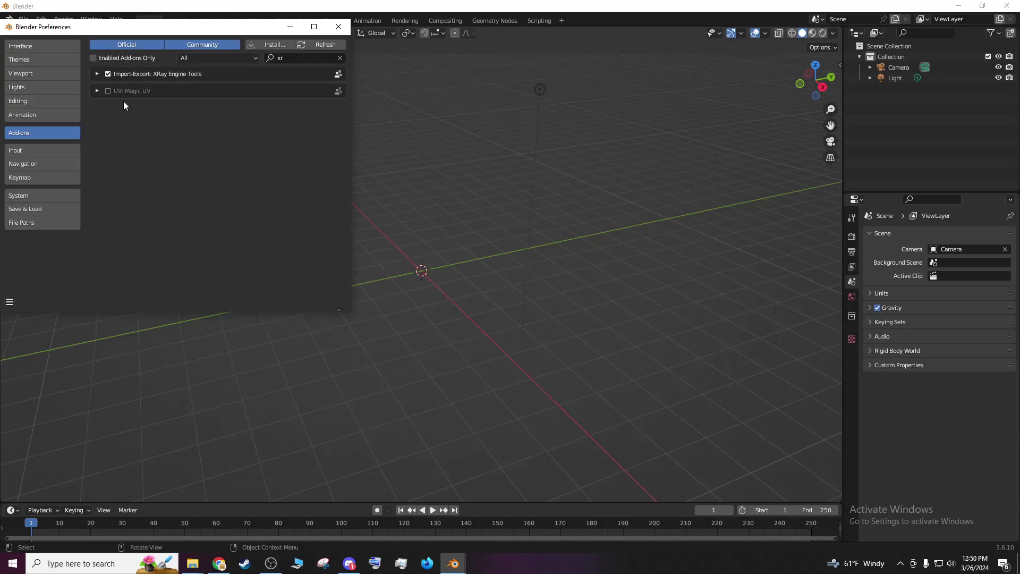
left_click(10, 301)
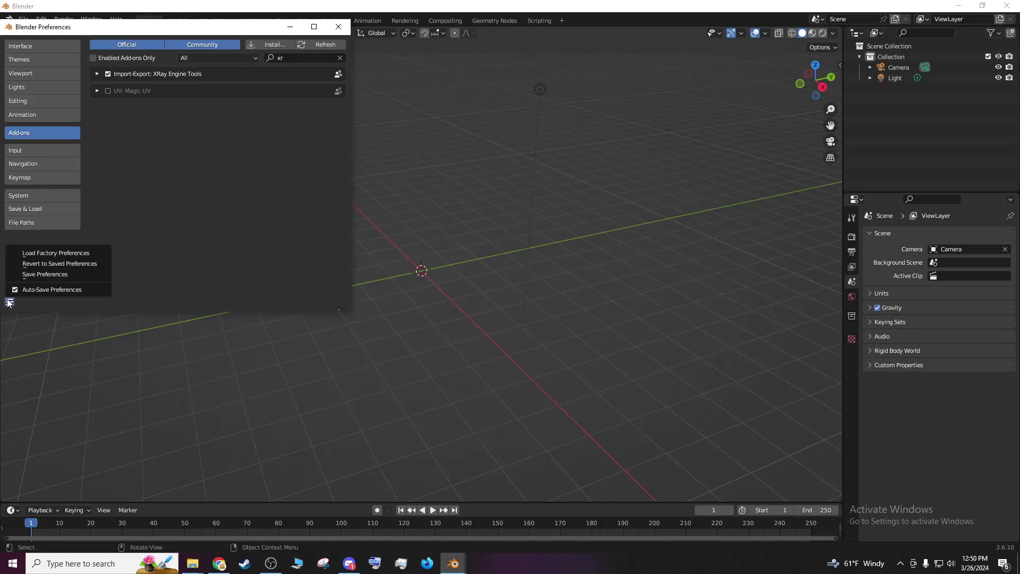
left_click(53, 274)
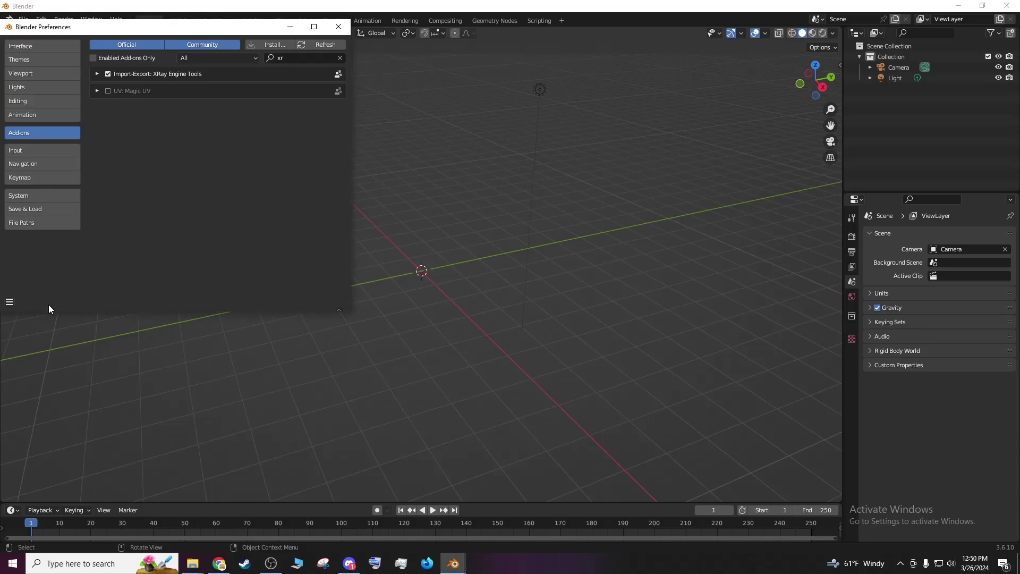
left_click(10, 302)
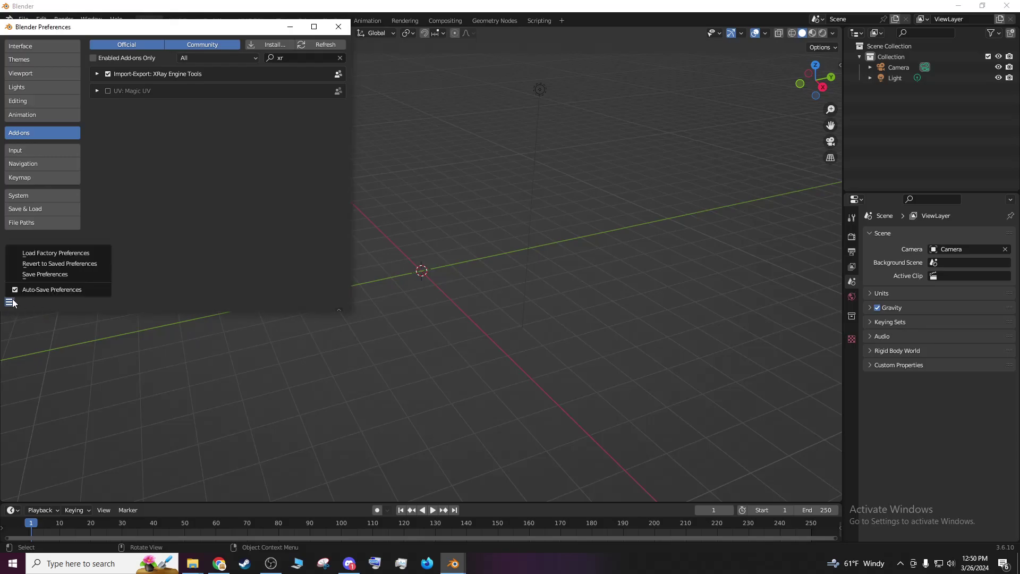
left_click(53, 274)
left_click(338, 27)
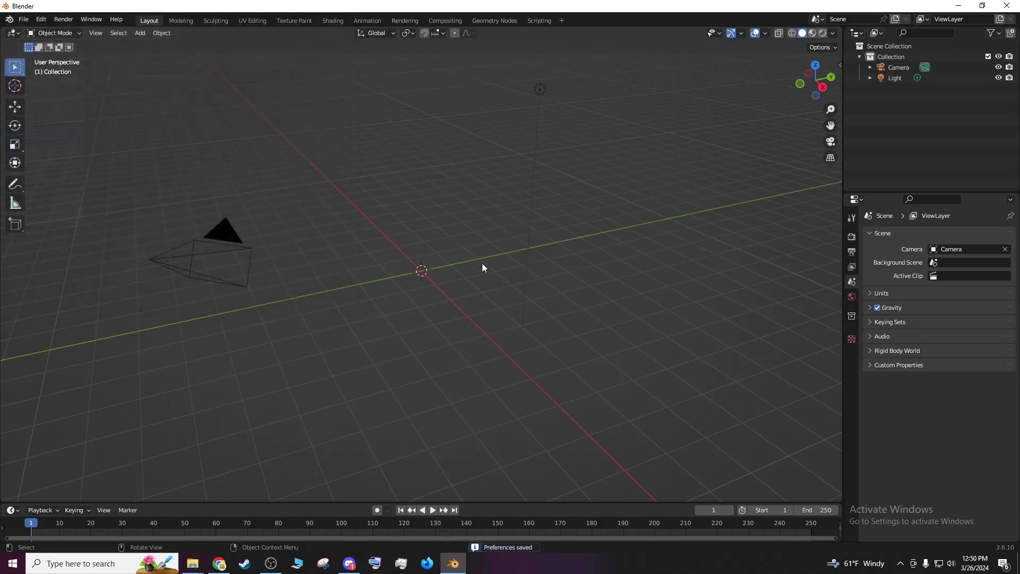
left_click(417, 251)
middle_click_drag(496, 251, 468, 239)
left_click(24, 22)
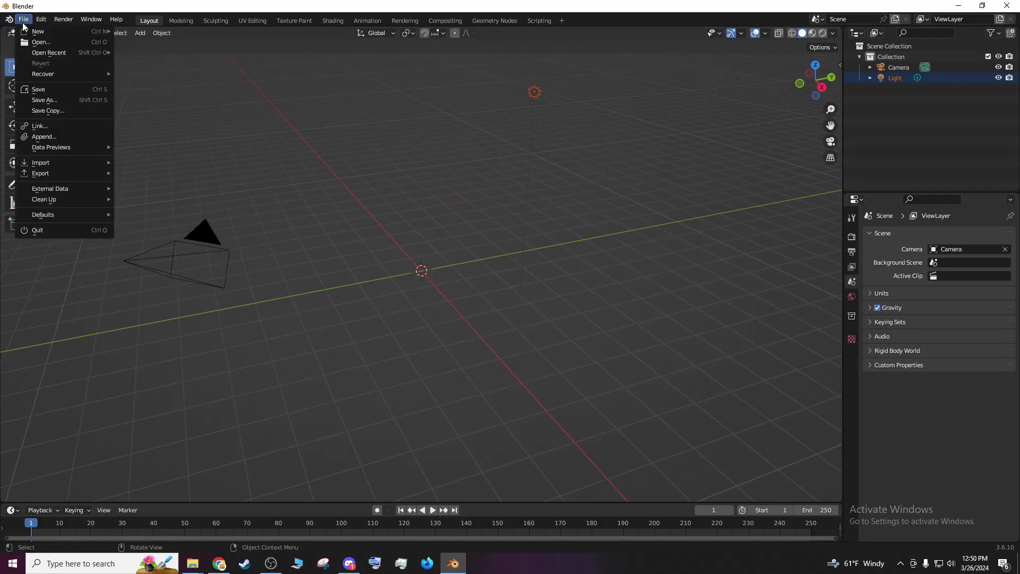
left_click(24, 21)
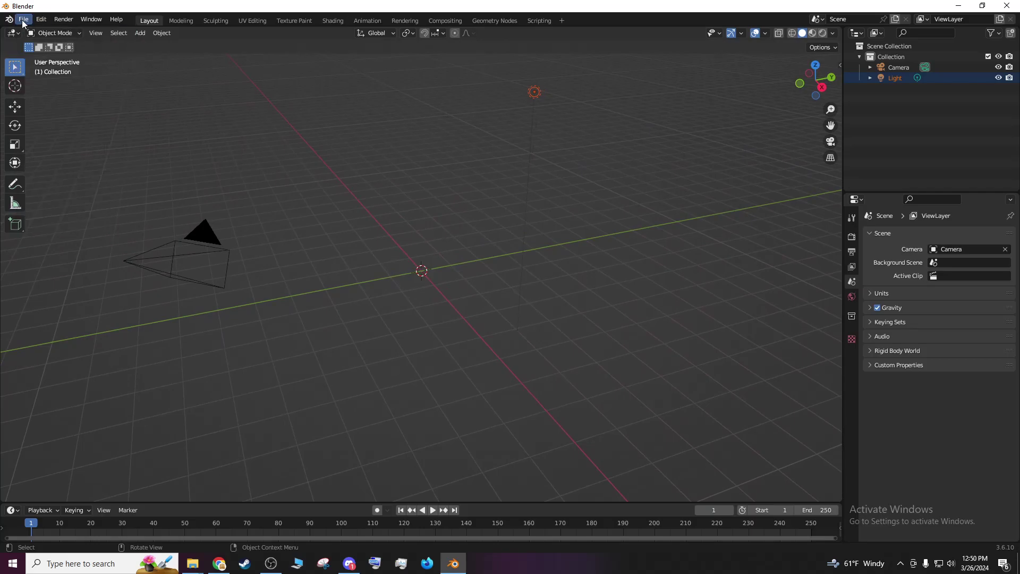
left_click(23, 22)
mouse_move(63, 163)
middle_click_drag(366, 294, 391, 232)
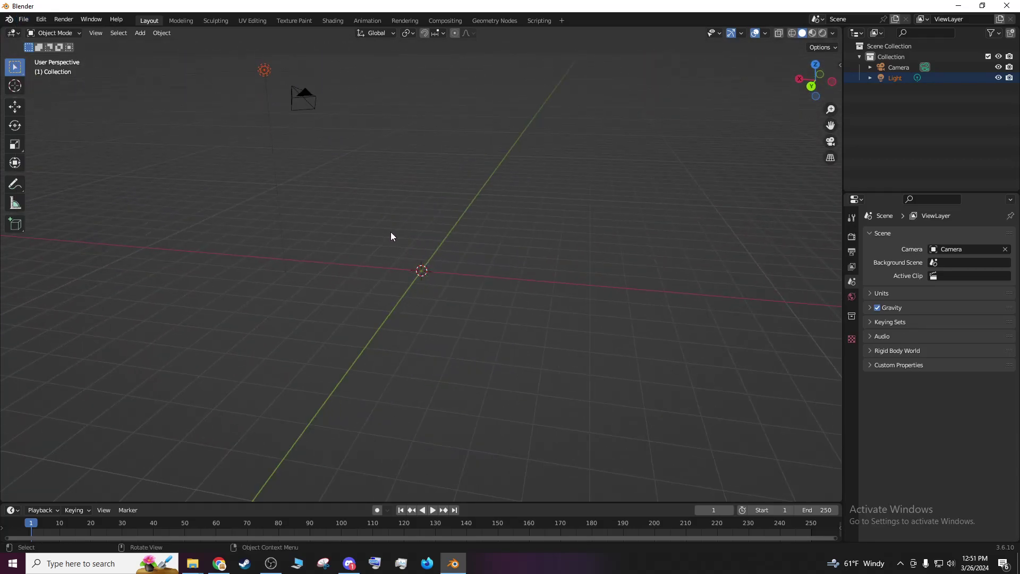